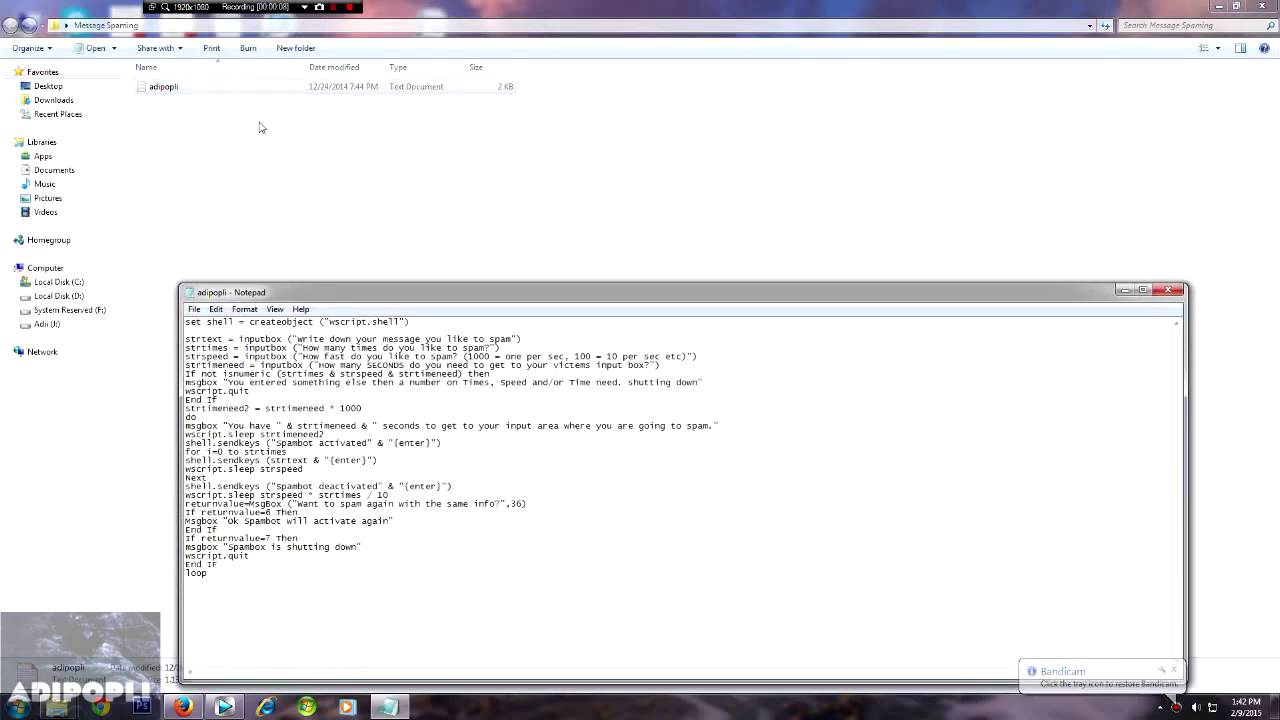
Maximize the Notepad window holding the adipopli spam-bot script
{"action": "left_click", "coordinate": [1143, 290]}
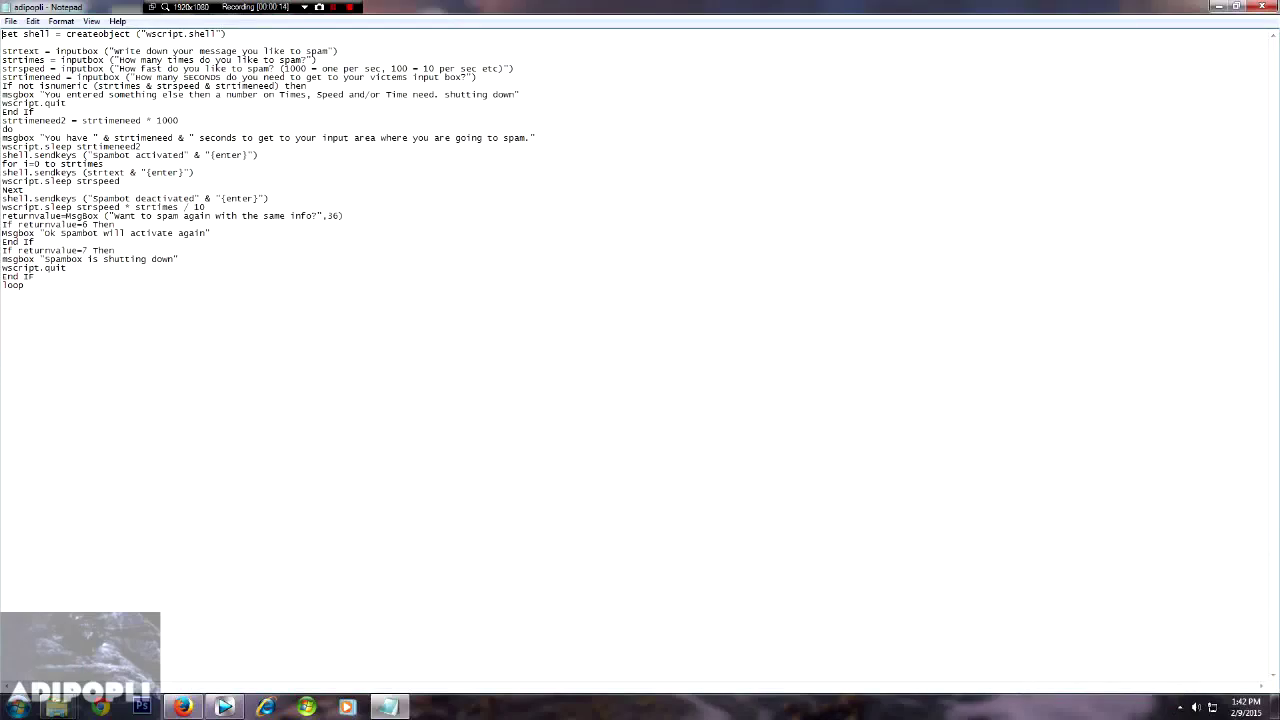
Save the script with Save As under the name adipopli.vbs, then restore Notepad
{"action": "left_click", "coordinate": [9, 21]}
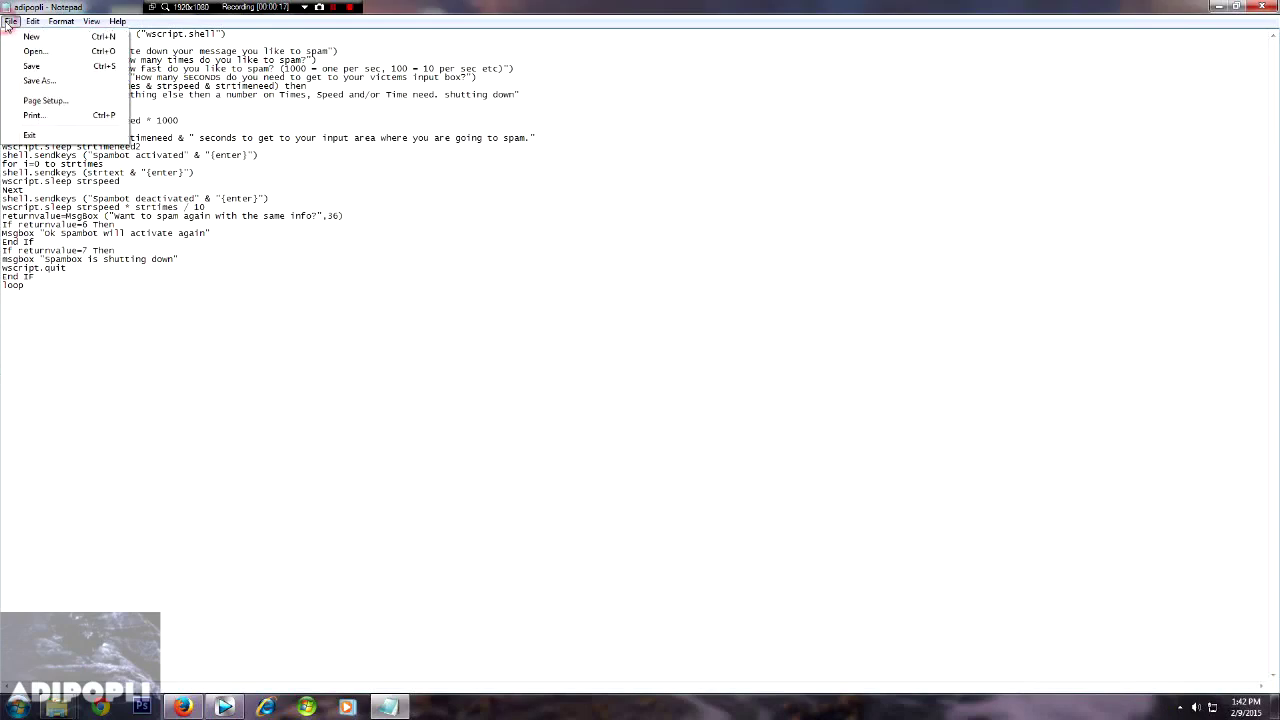
{"action": "left_click", "coordinate": [37, 82]}
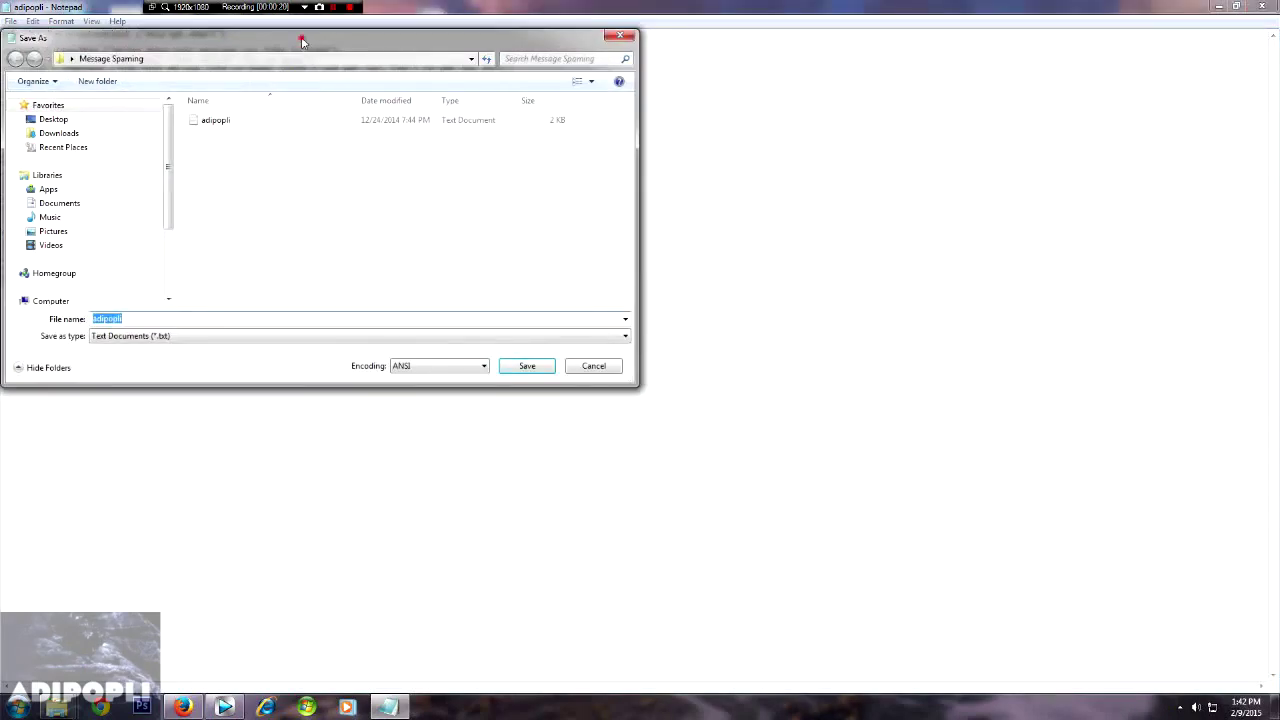
{"action": "left_click_drag", "start_coordinate": [301, 40], "coordinate": [619, 163]}
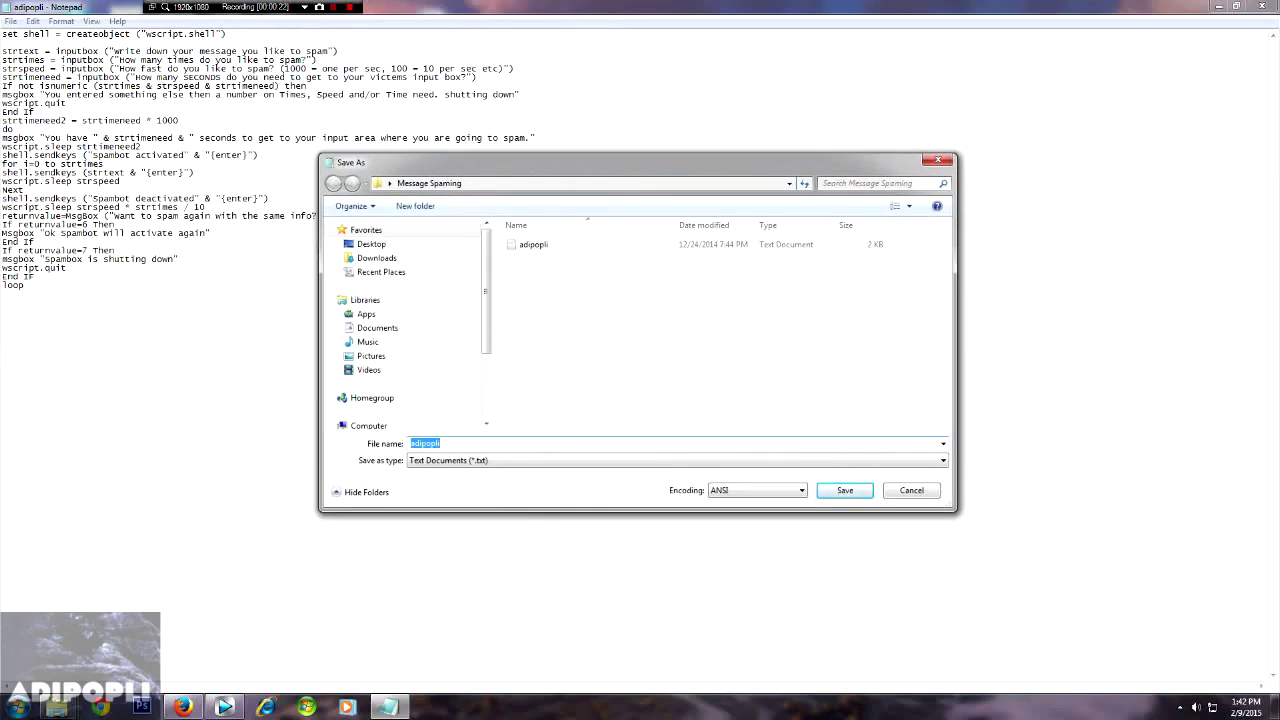
{"action": "left_click", "coordinate": [476, 443]}
{"action": "type", "text": ".vbs"}
{"action": "left_click", "coordinate": [845, 491]}
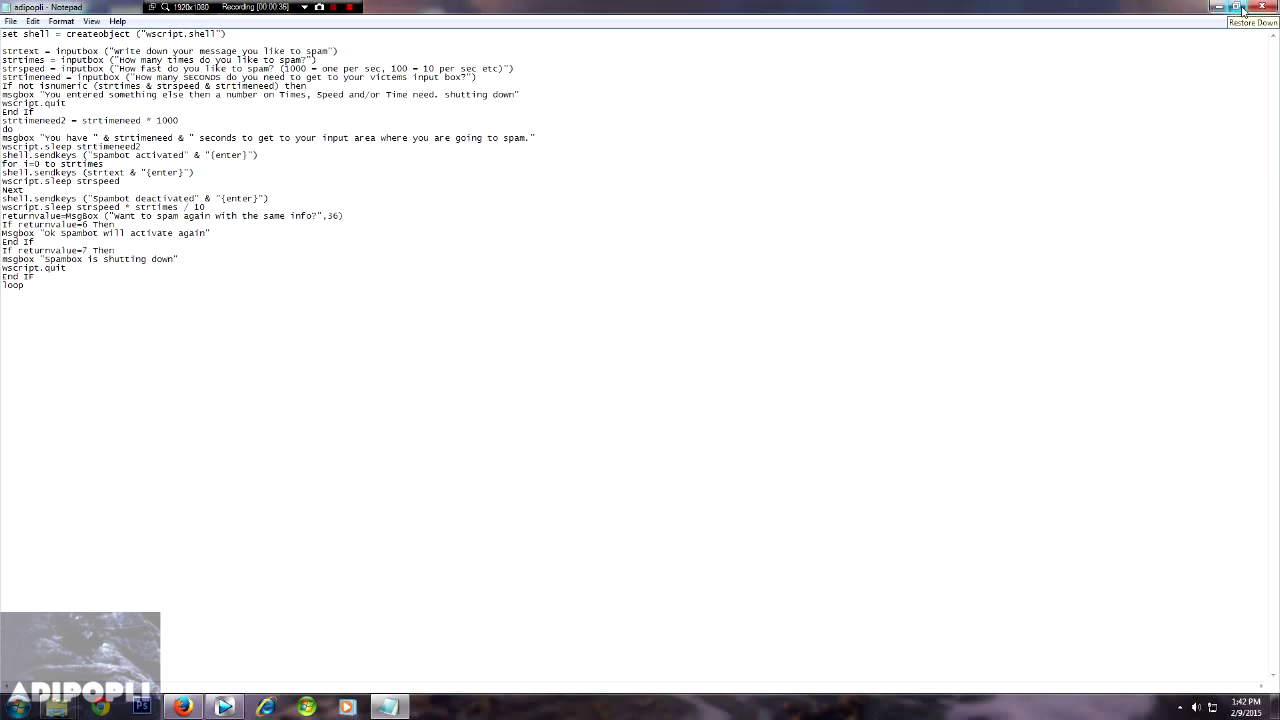
{"action": "left_click", "coordinate": [1237, 6]}
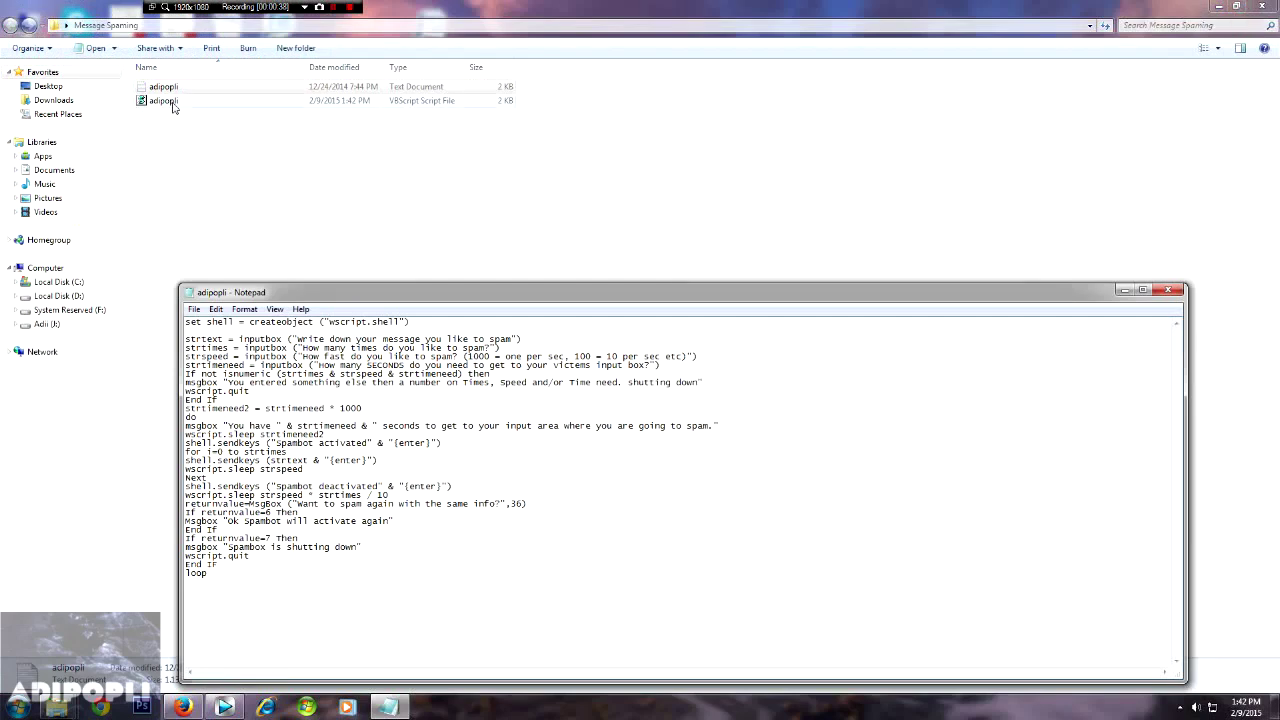
Close Notepad, confirm adipopli.vbs is a VBScript file in Properties, and run it
{"action": "left_click", "coordinate": [1167, 290]}
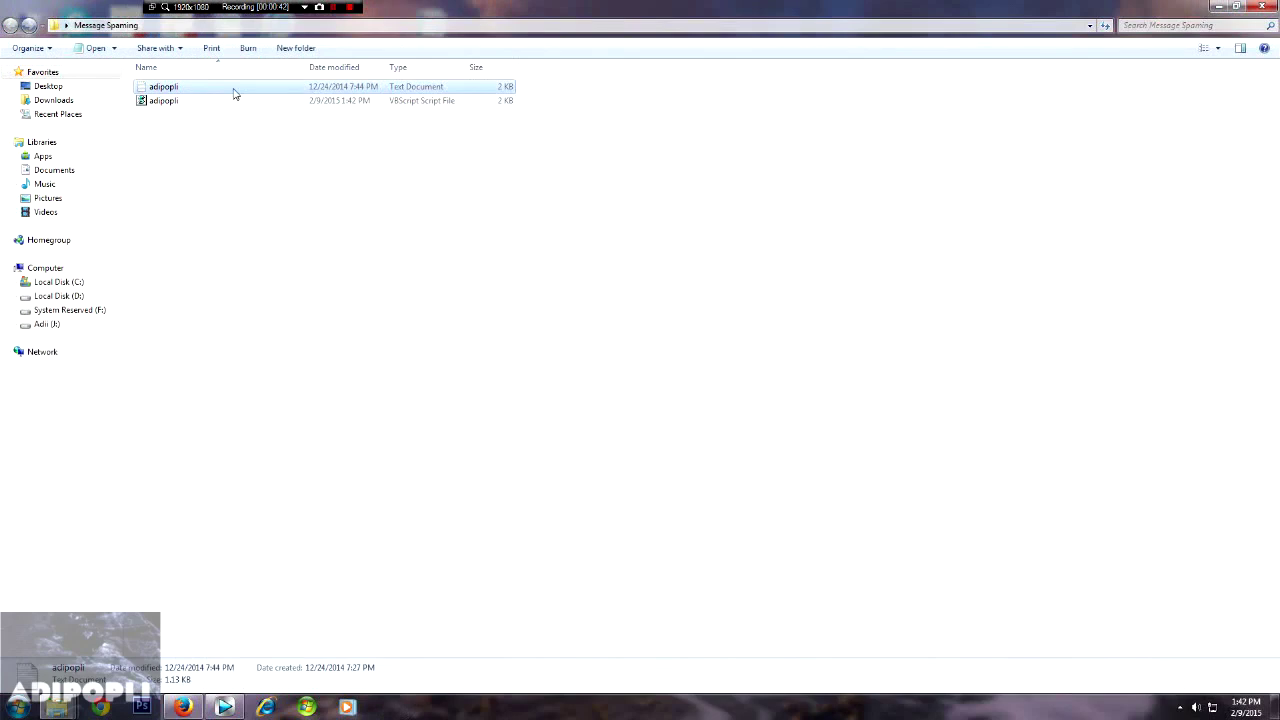
{"action": "right_click", "coordinate": [231, 100]}
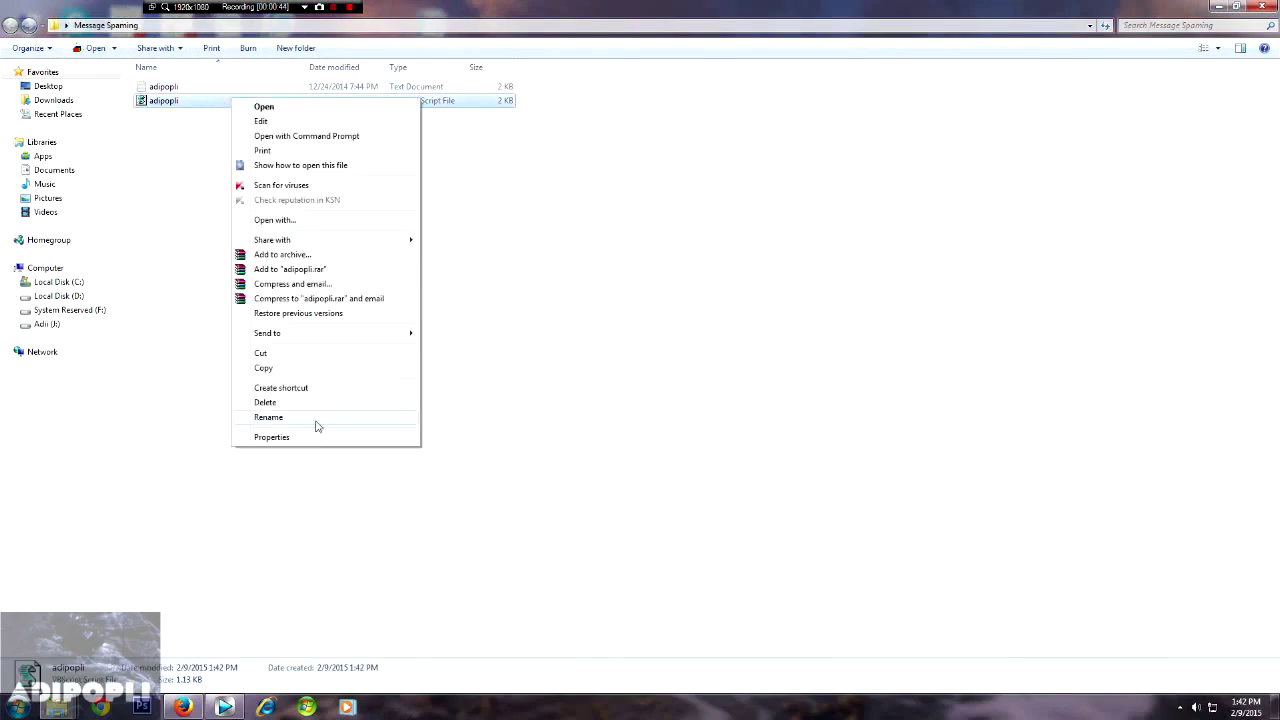
{"action": "left_click", "coordinate": [314, 437]}
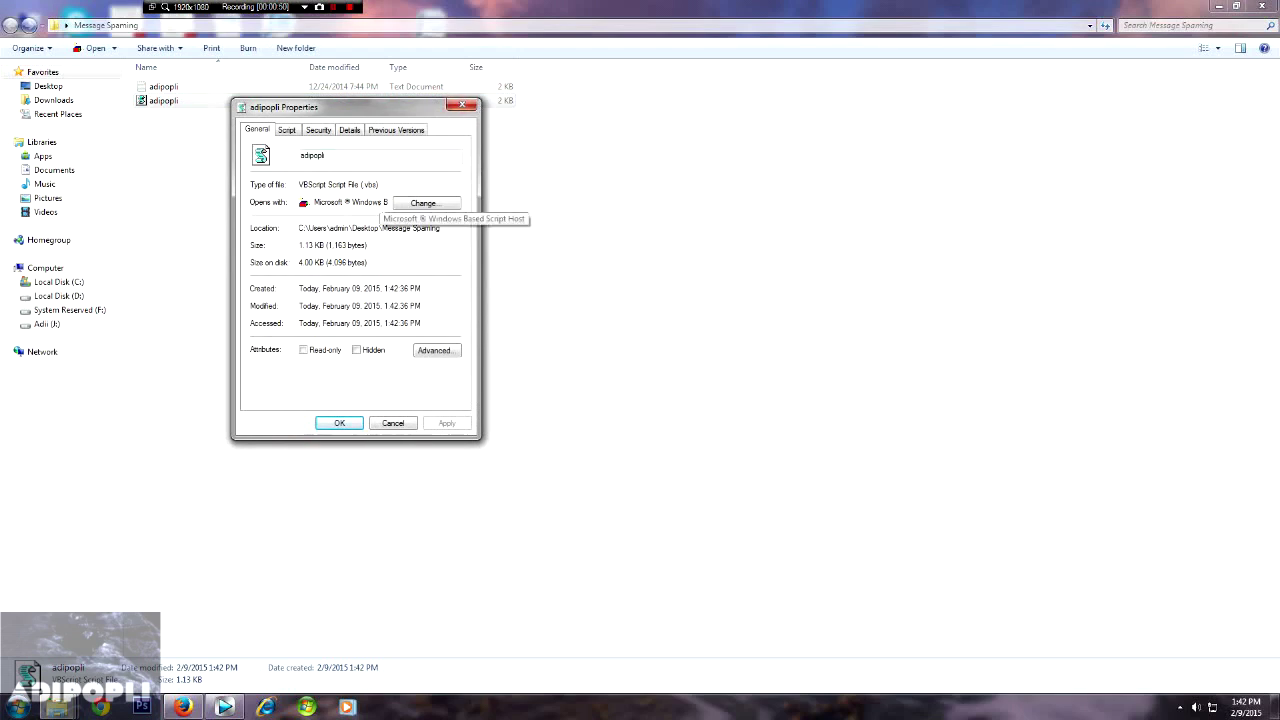
{"action": "left_click", "coordinate": [462, 105]}
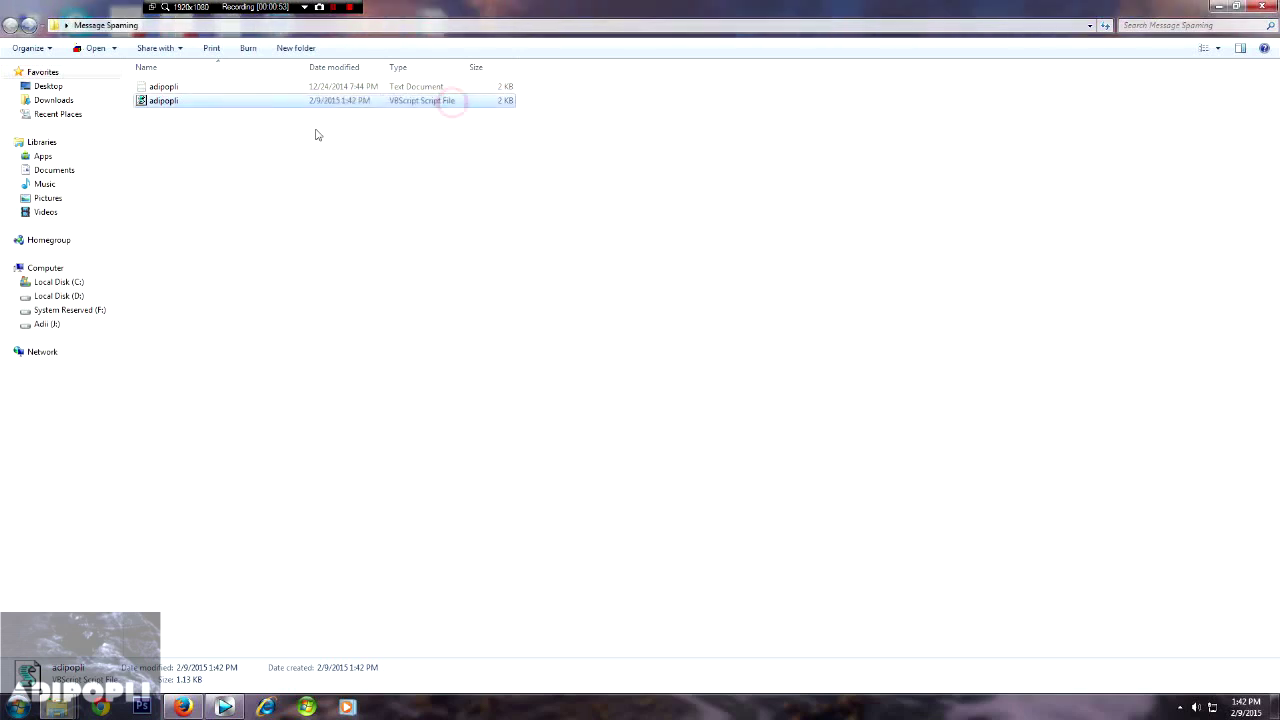
{"action": "mouse_move", "coordinate": [165, 100]}
{"action": "double_click", "coordinate": [253, 104]}
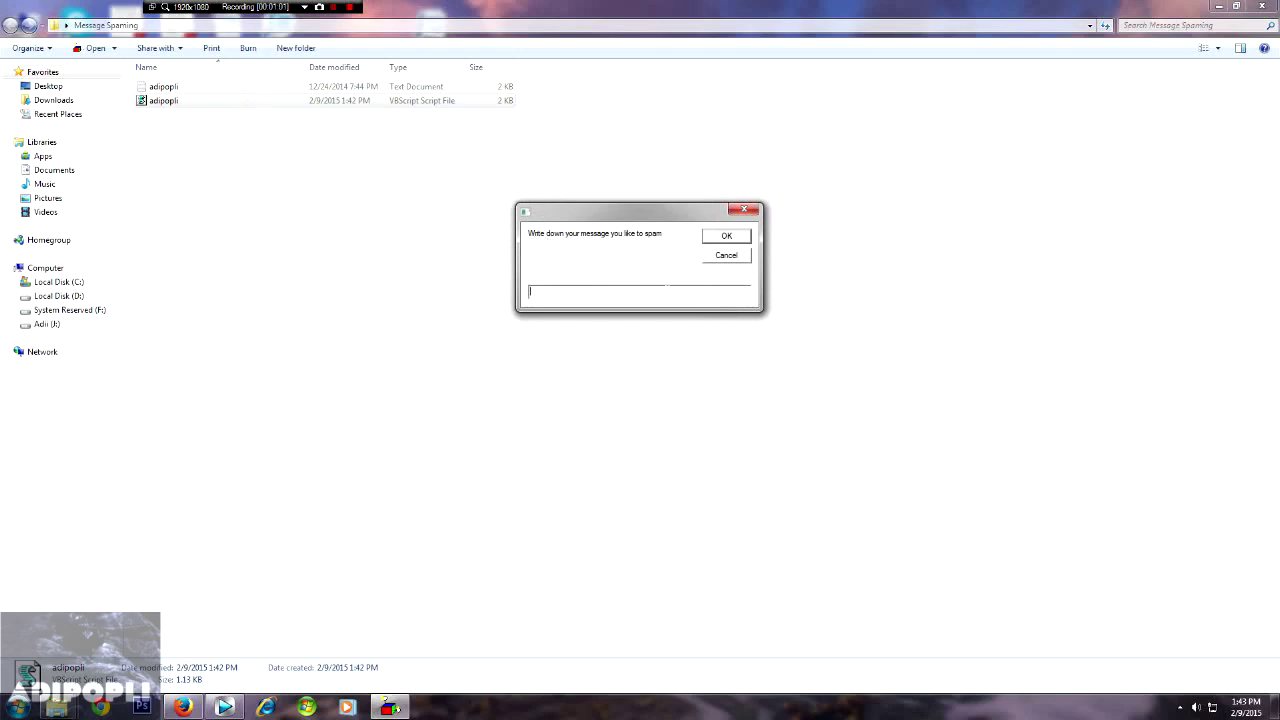
Enter the message 'hello... whats up', 50 repetitions, speed 10 and an 8-second delay
{"action": "type", "text": "hello... "}
{"action": "type", "text": "wh"}
{"action": "type", "text": "ats "}
{"action": "type", "text": "up"}
{"action": "left_click", "coordinate": [738, 242]}
{"action": "type", "text": "50"}
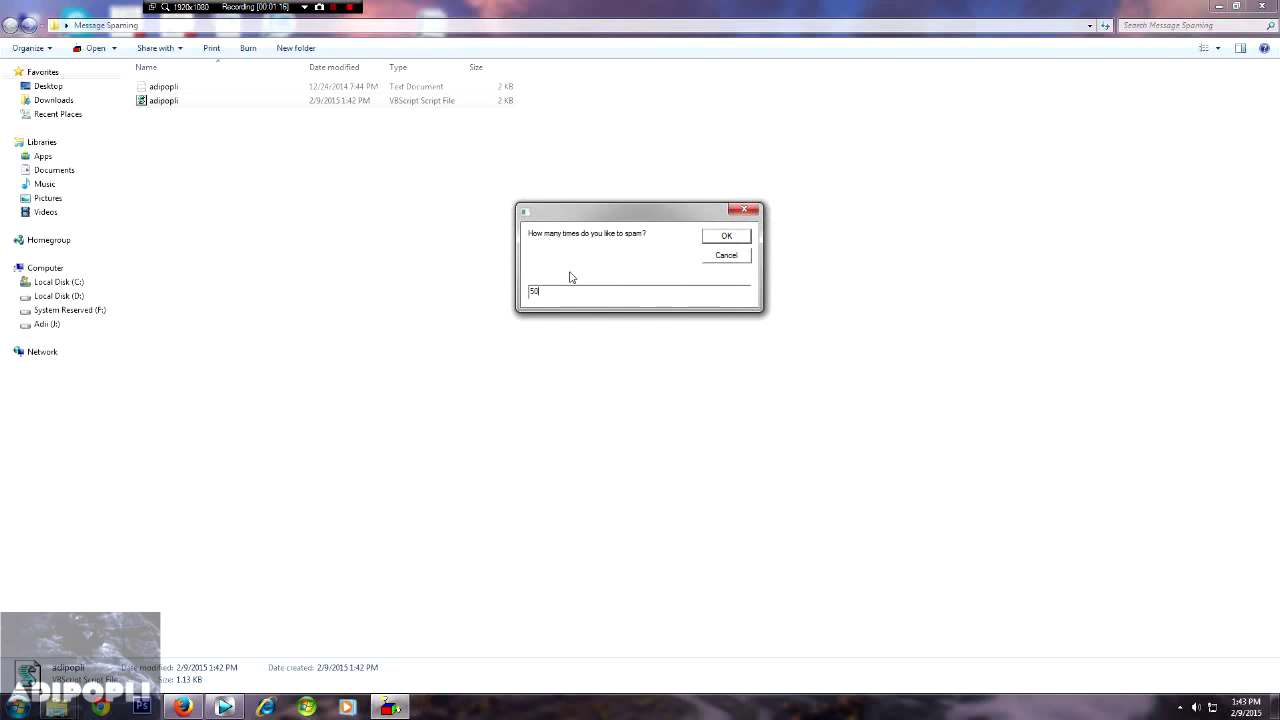
{"action": "left_click", "coordinate": [726, 240]}
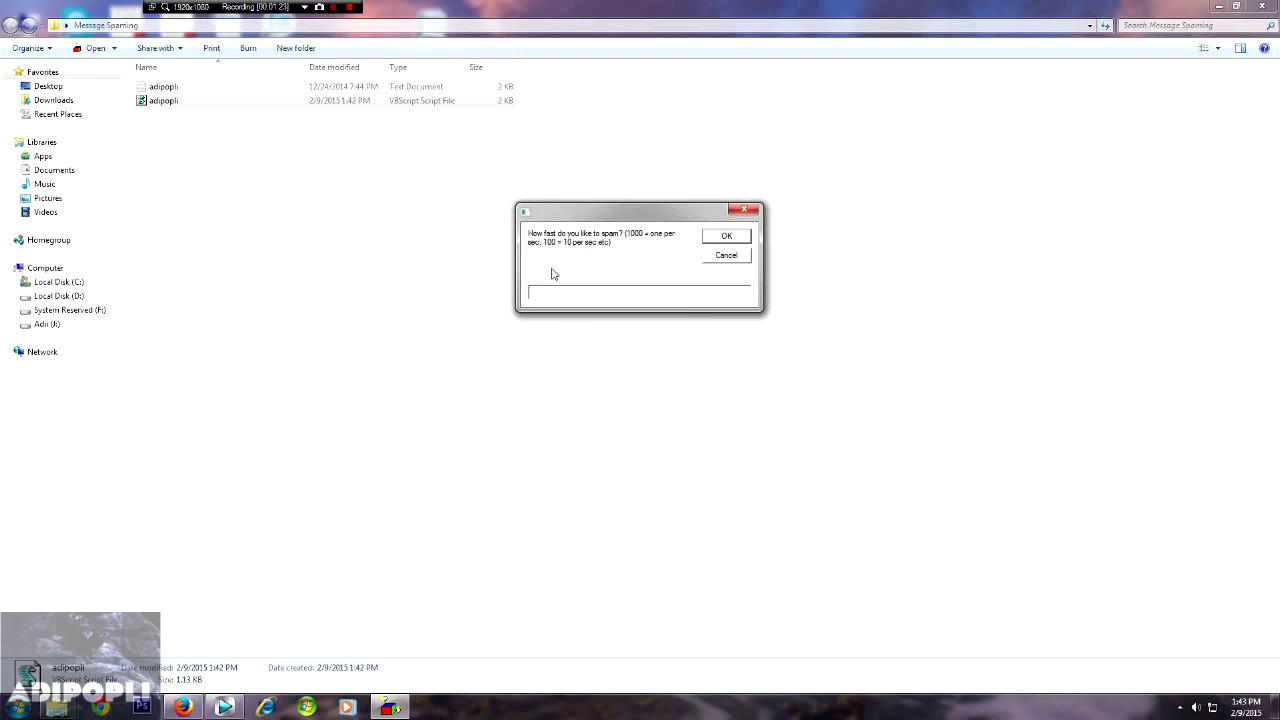
{"action": "type", "text": "10"}
{"action": "left_click", "coordinate": [726, 237]}
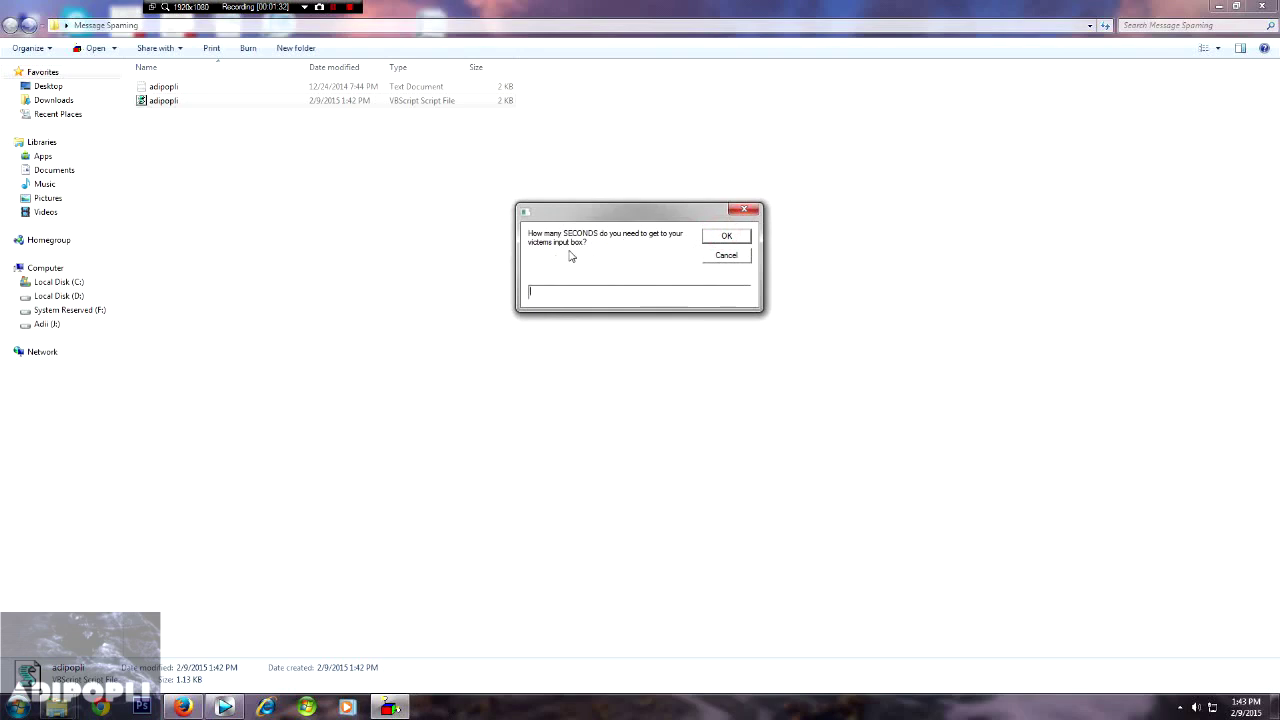
{"action": "type", "text": "8"}
{"action": "left_click", "coordinate": [725, 237]}
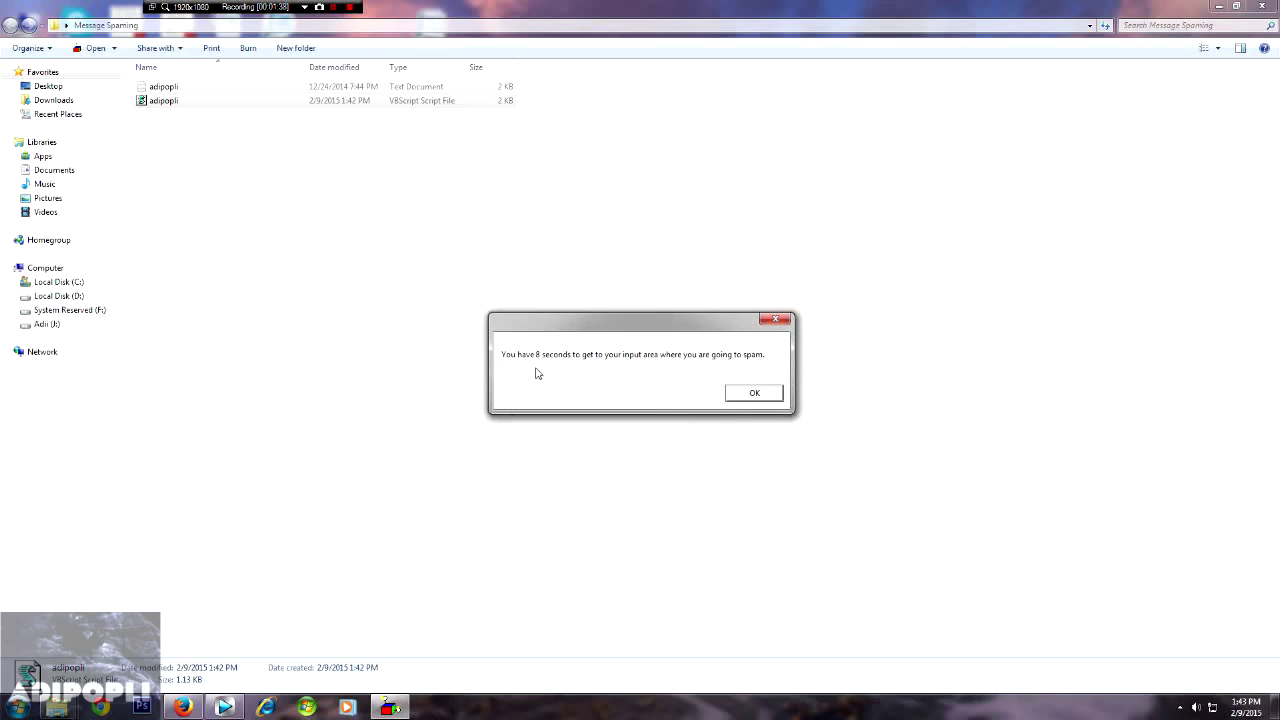
{"action": "left_click", "coordinate": [742, 394]}
Bring Facebook forward and put the cursor in the chat message box
{"action": "left_click", "coordinate": [182, 707]}
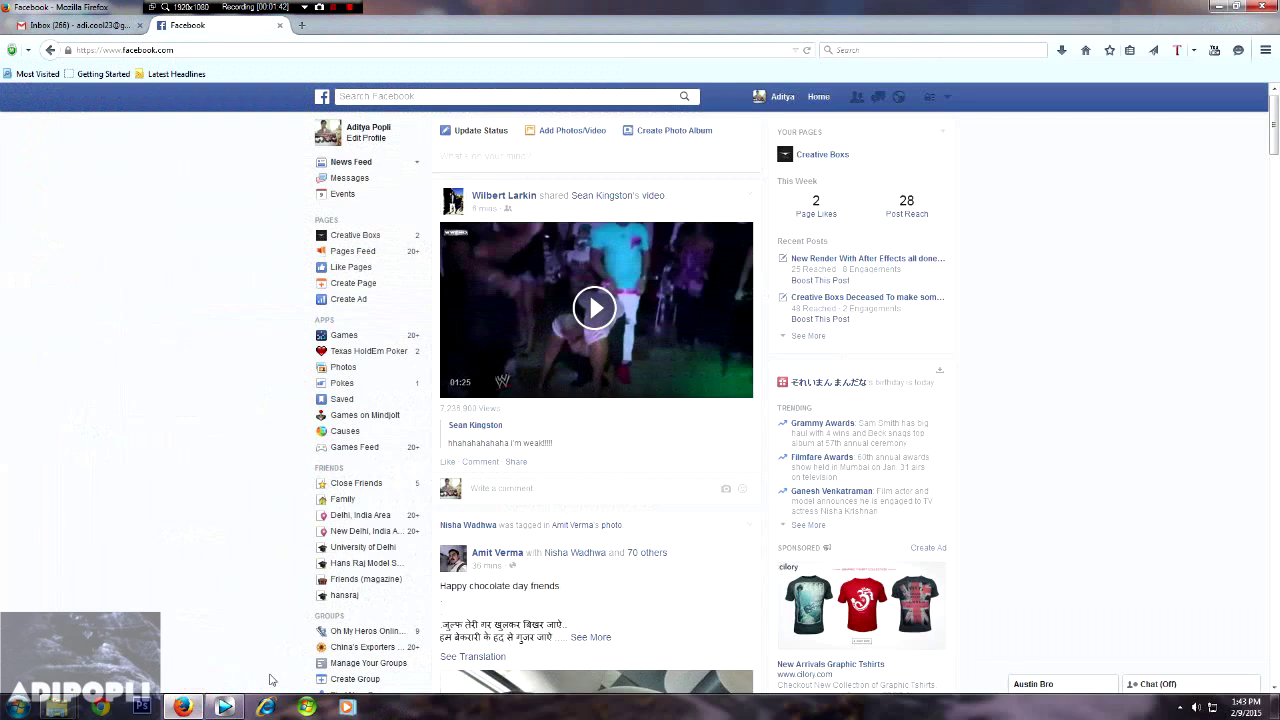
{"action": "left_click", "coordinate": [1063, 684]}
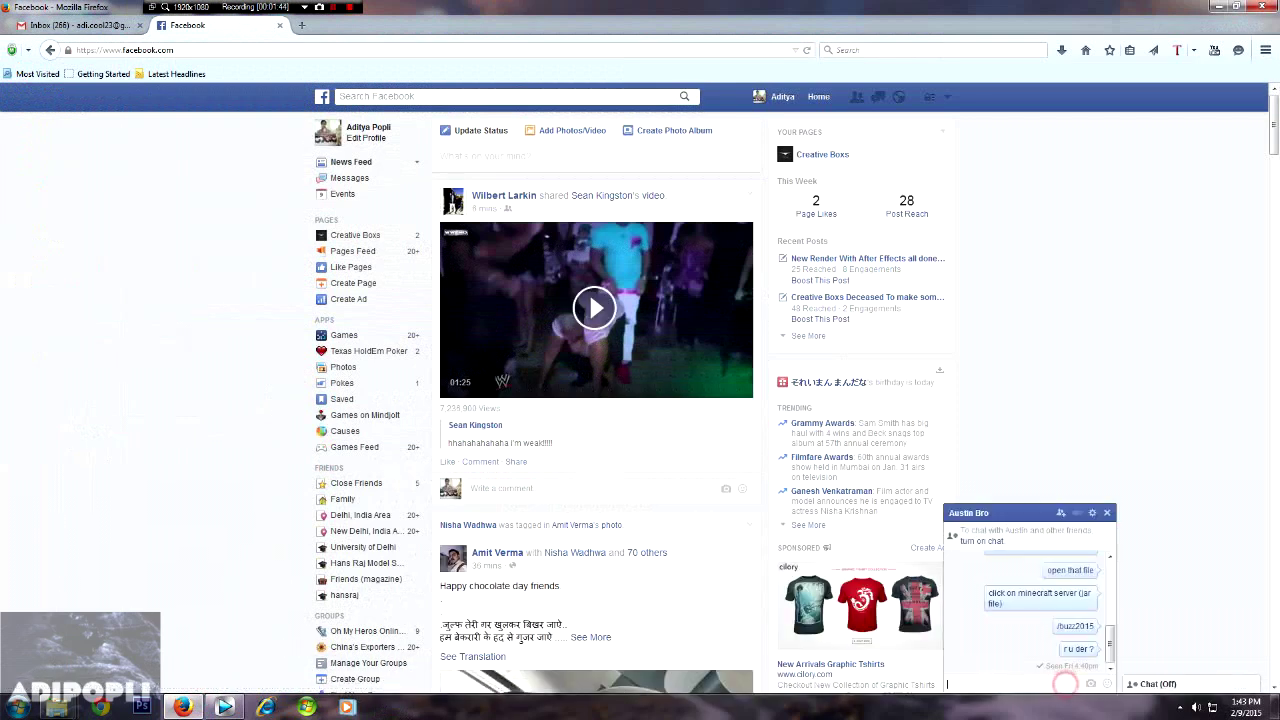
{"action": "left_click", "coordinate": [1012, 681]}
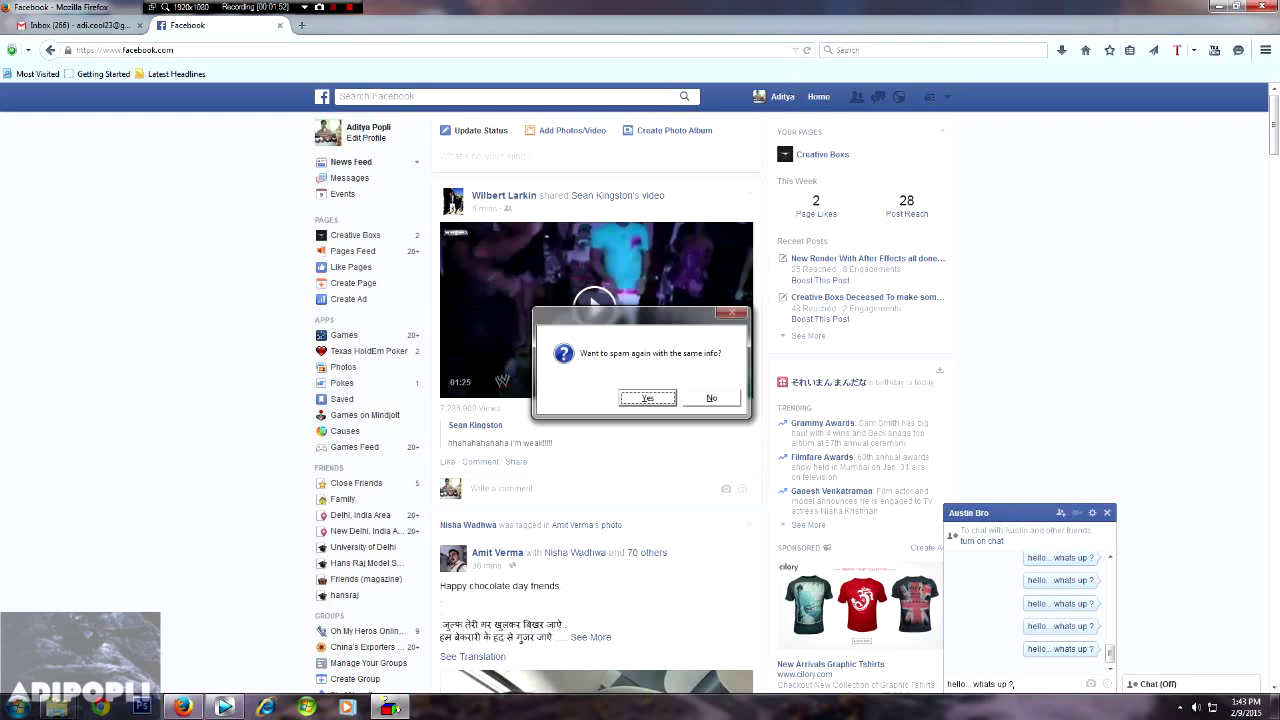
Decline another spam round, close the Facebook tab despite the warning, and minimize Firefox
{"action": "left_click", "coordinate": [711, 398]}
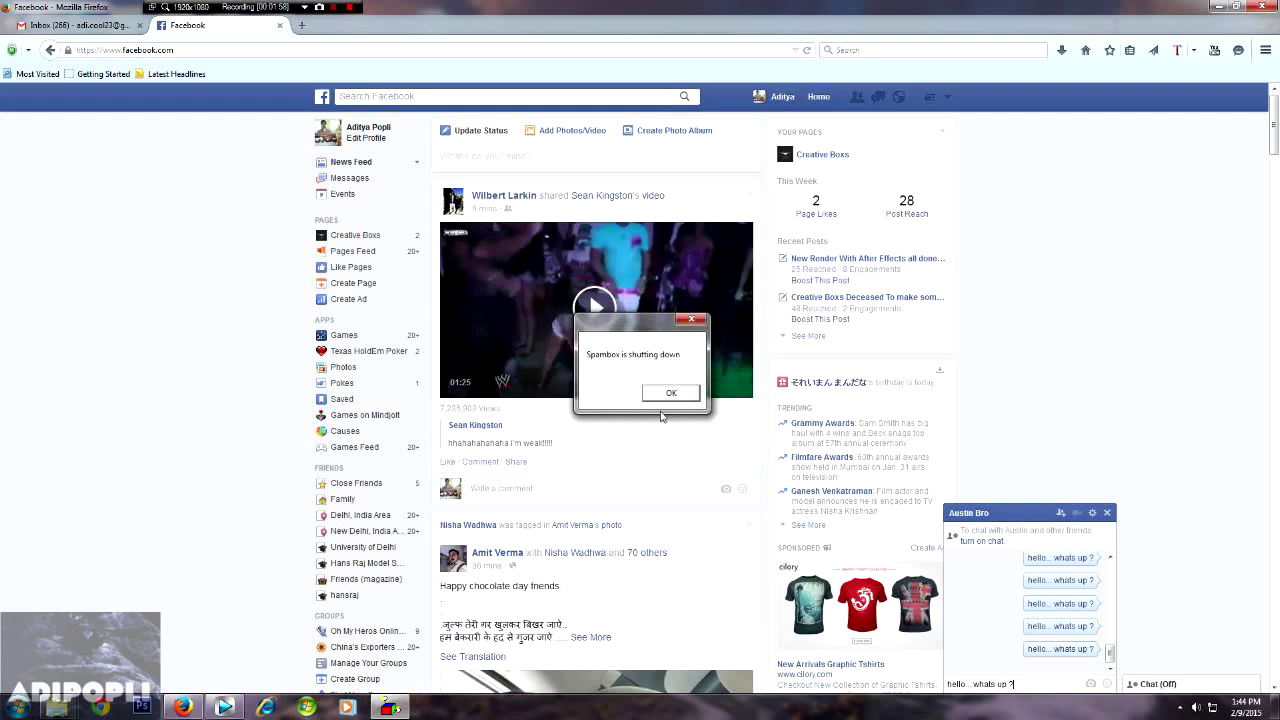
{"action": "left_click", "coordinate": [667, 394]}
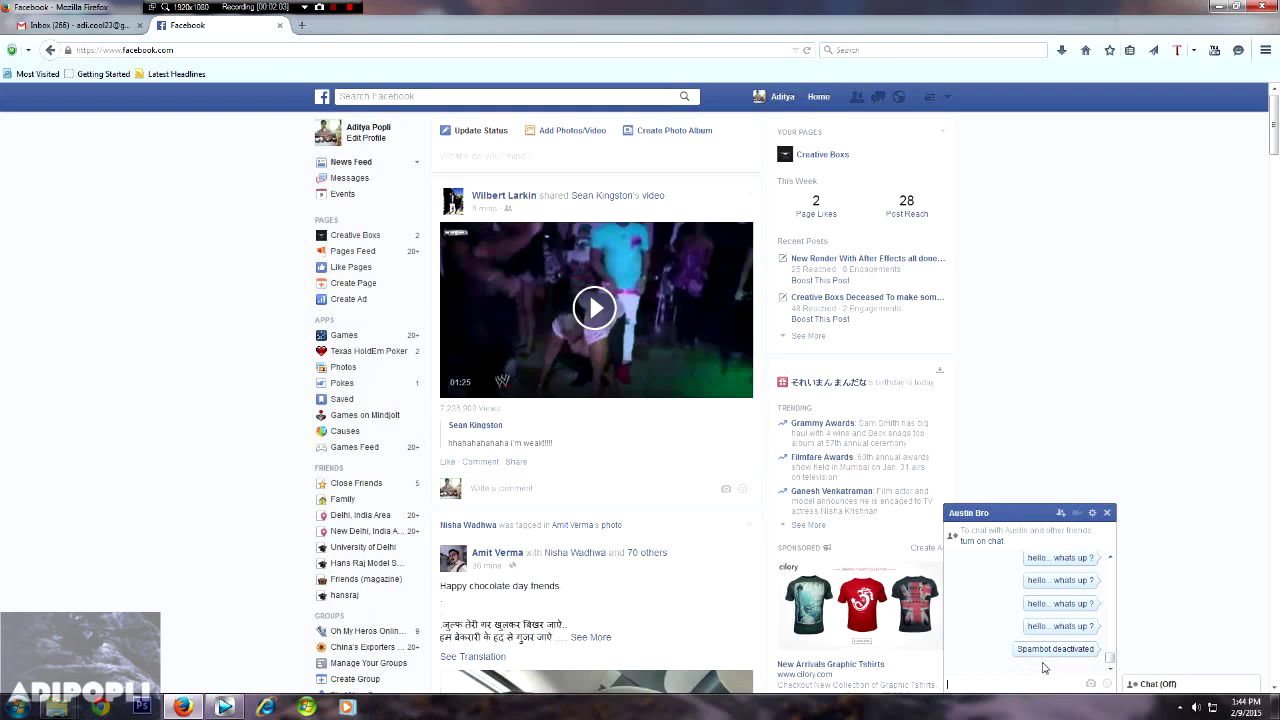
{"action": "mouse_move", "coordinate": [1107, 660]}
{"action": "left_mouse_down"}
{"action": "mouse_move", "coordinate": [1110, 588]}
{"action": "mouse_move", "coordinate": [1112, 664]}
{"action": "mouse_move", "coordinate": [1096, 627]}
{"action": "left_mouse_up"}
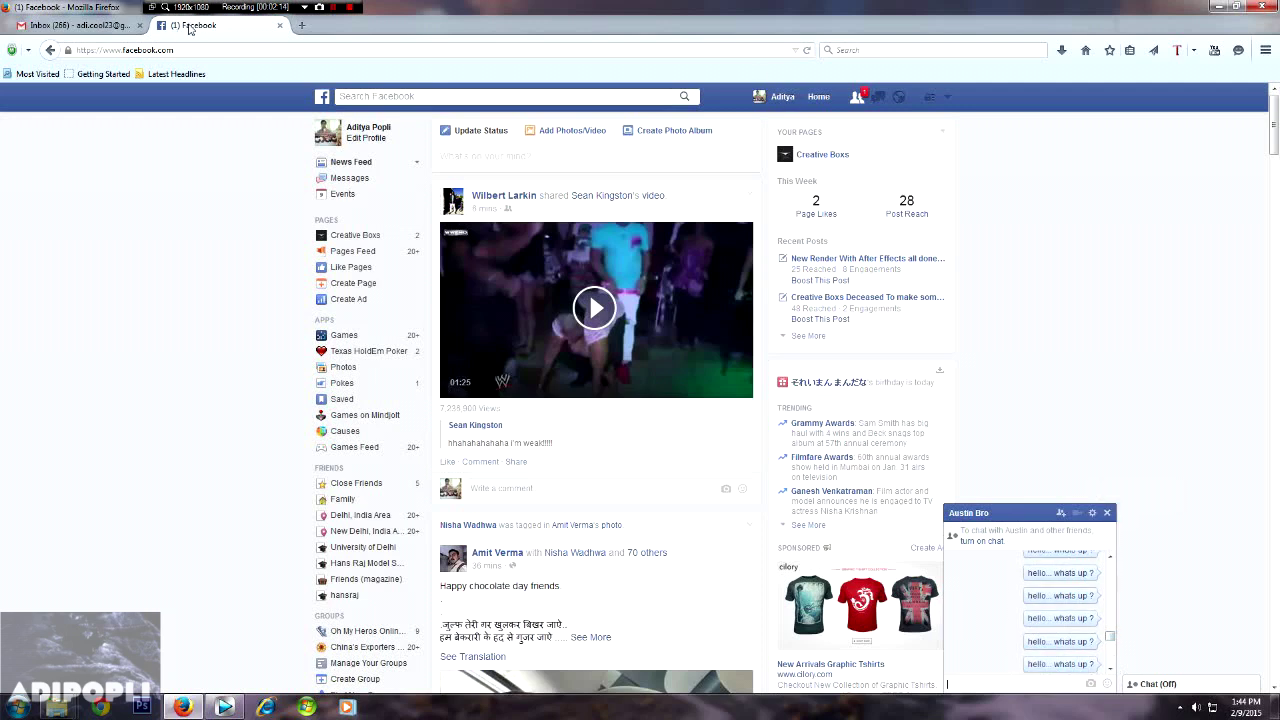
{"action": "left_click", "coordinate": [280, 25]}
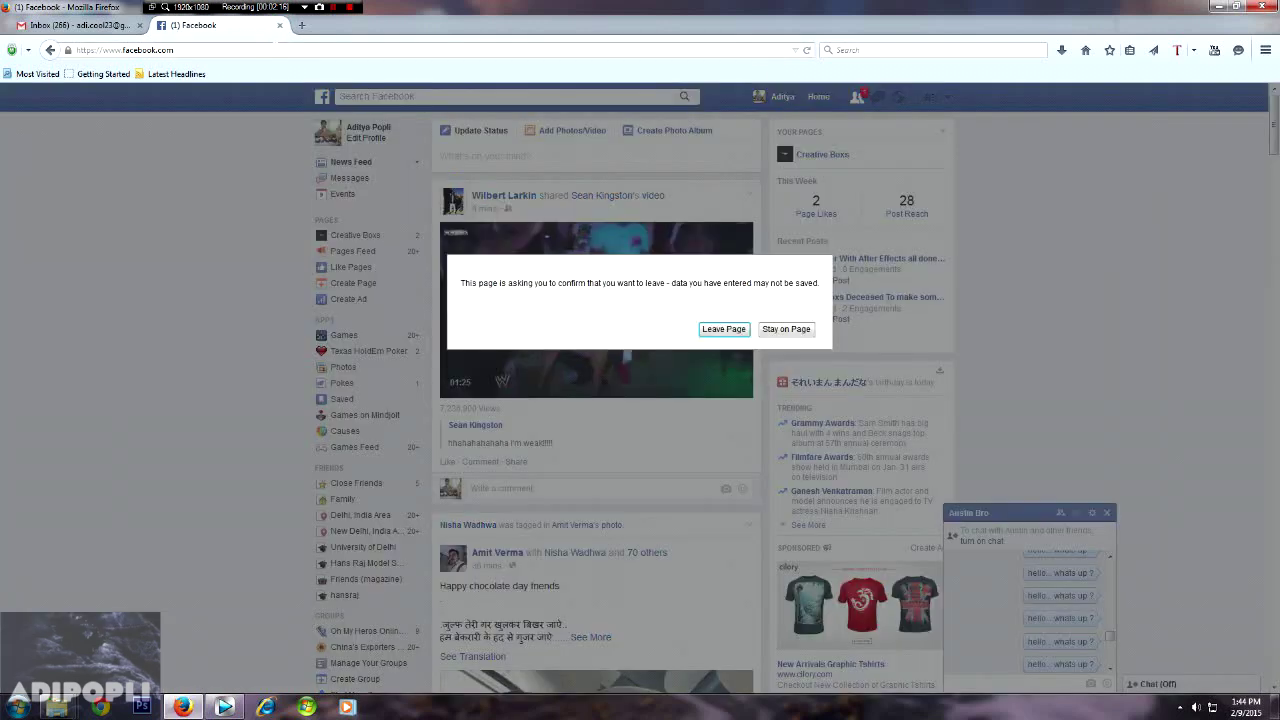
{"action": "left_click", "coordinate": [742, 330]}
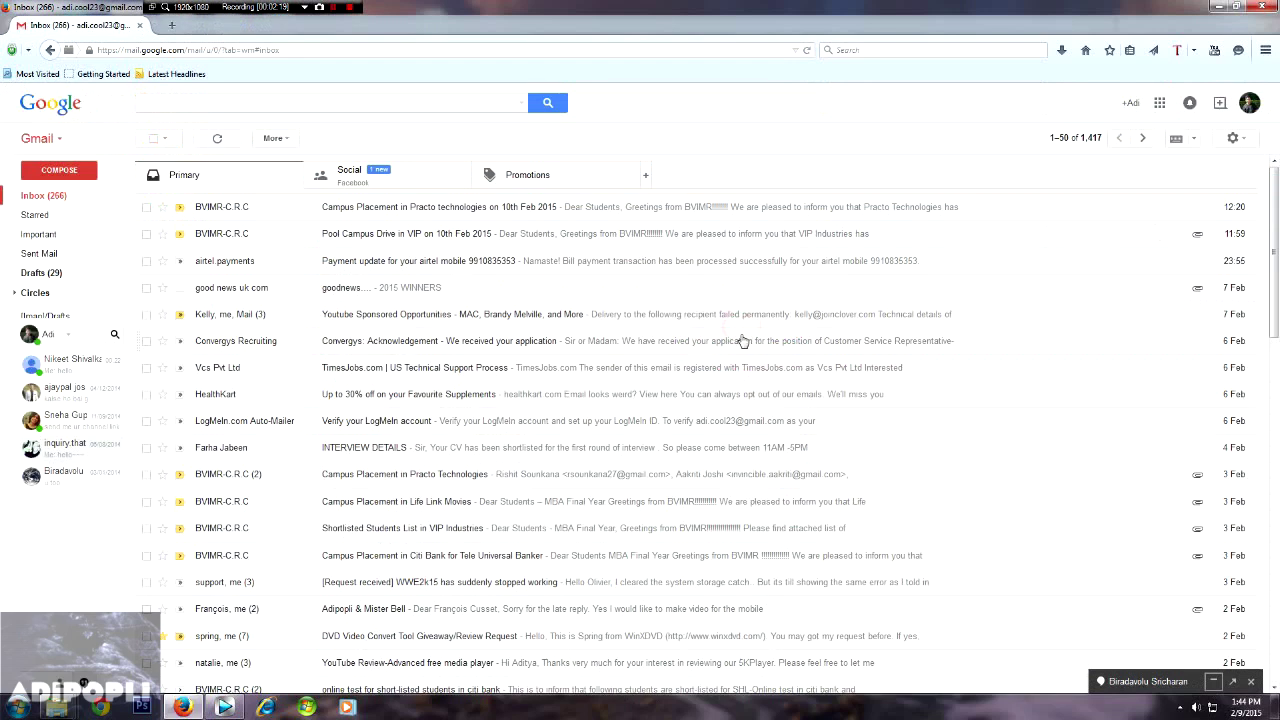
{"action": "left_click", "coordinate": [1219, 6]}
Relaunch adipopli.vbs with the message 'yo.. whats up ?' sent 100 times
{"action": "double_click", "coordinate": [157, 101]}
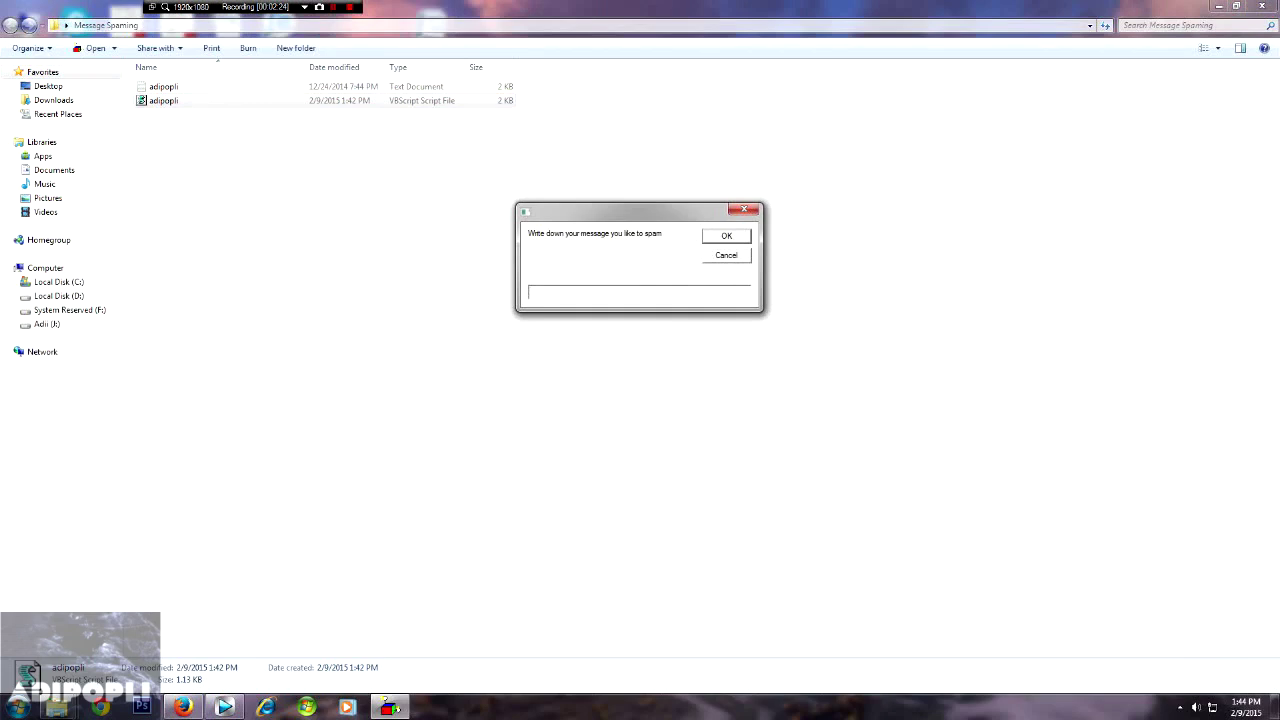
{"action": "type", "text": "yo.. wh"}
{"action": "type", "text": "ats up "}
{"action": "type", "text": "?"}
{"action": "left_click", "coordinate": [738, 242]}
{"action": "type", "text": "100"}
{"action": "left_click", "coordinate": [714, 236]}
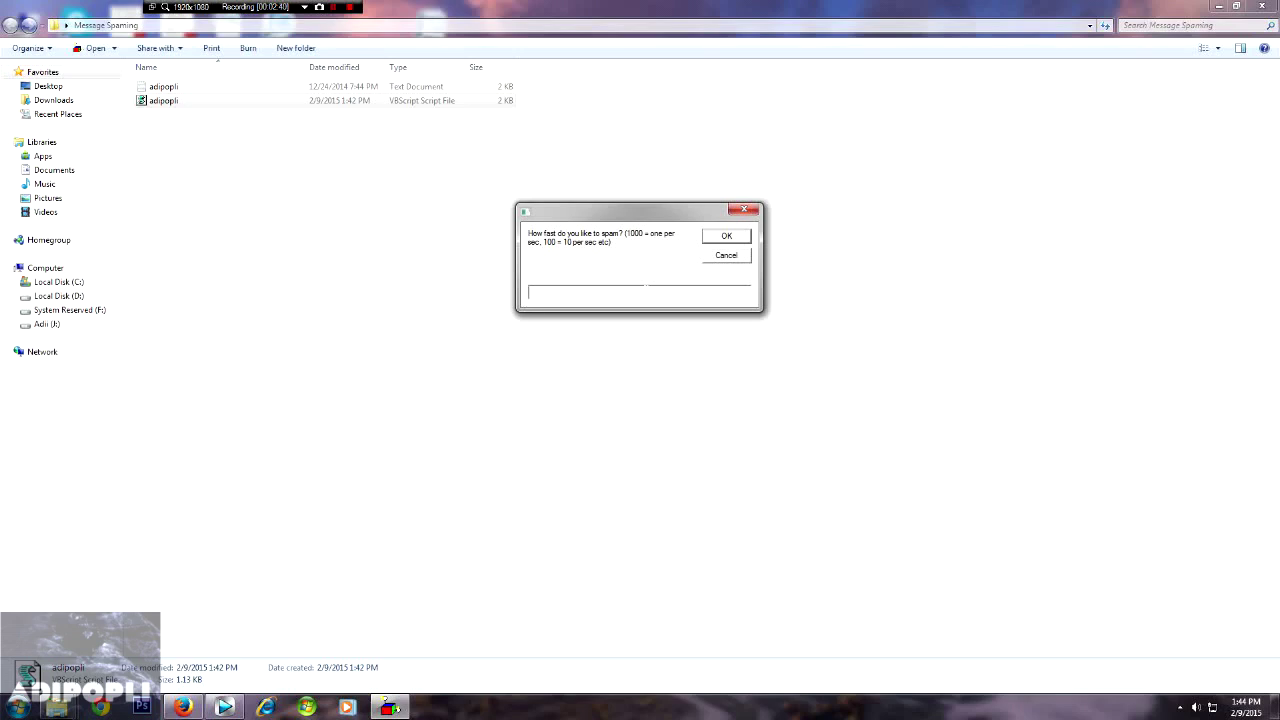
Set speed 10 and a 5-second delay, then expand the Gmail chat conversation
{"action": "type", "text": "100"}
{"action": "left_click", "coordinate": [712, 243]}
{"action": "type", "text": "5"}
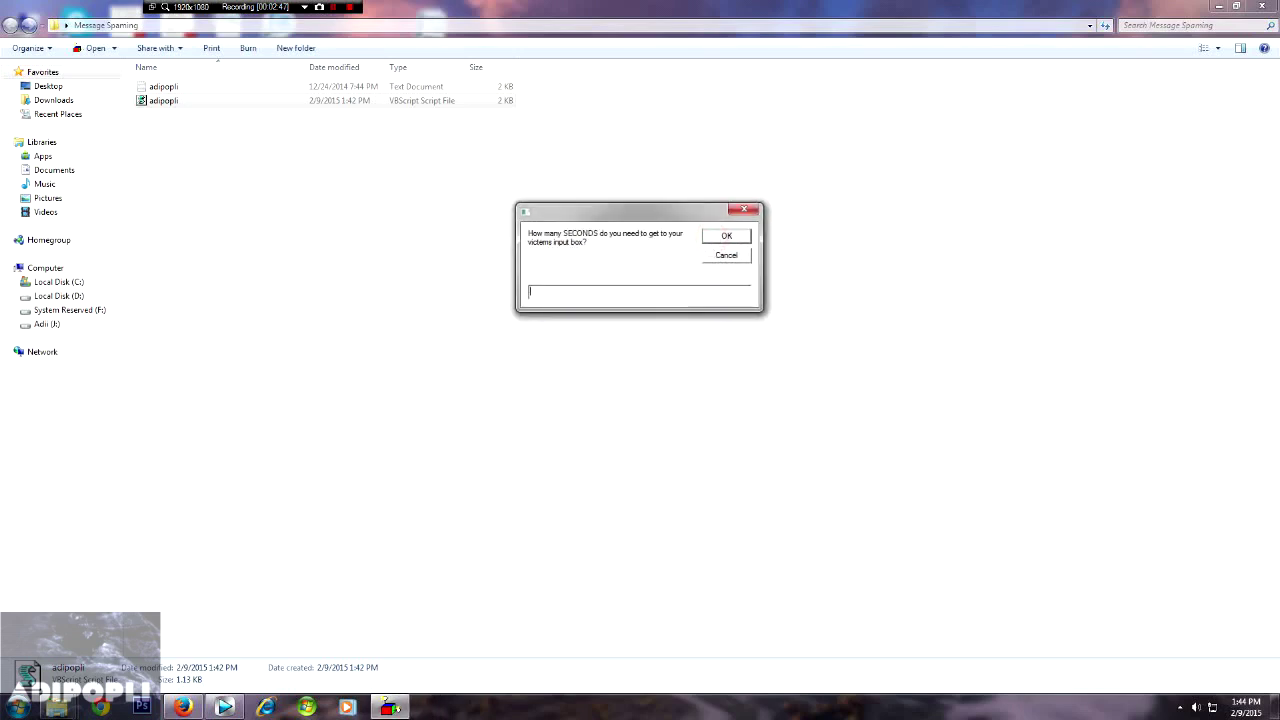
{"action": "left_click", "coordinate": [718, 238]}
{"action": "left_click", "coordinate": [738, 396]}
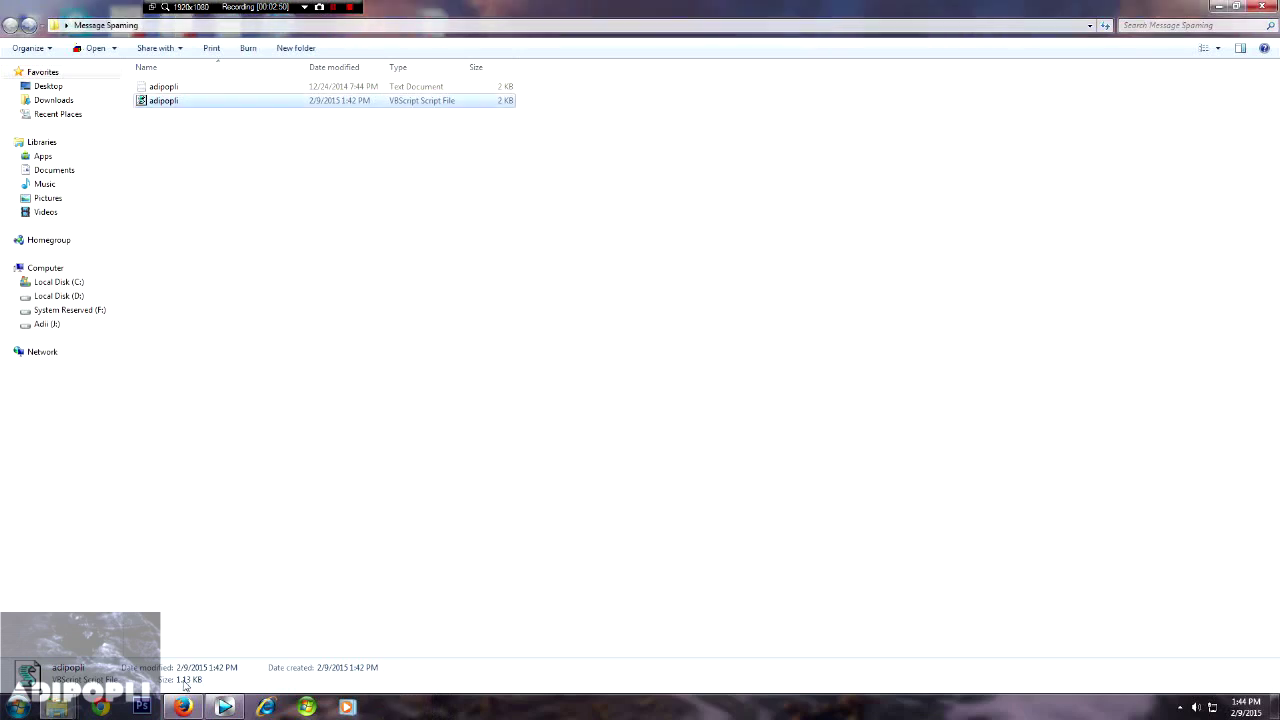
{"action": "left_click", "coordinate": [183, 707]}
{"action": "left_click", "coordinate": [1132, 682]}
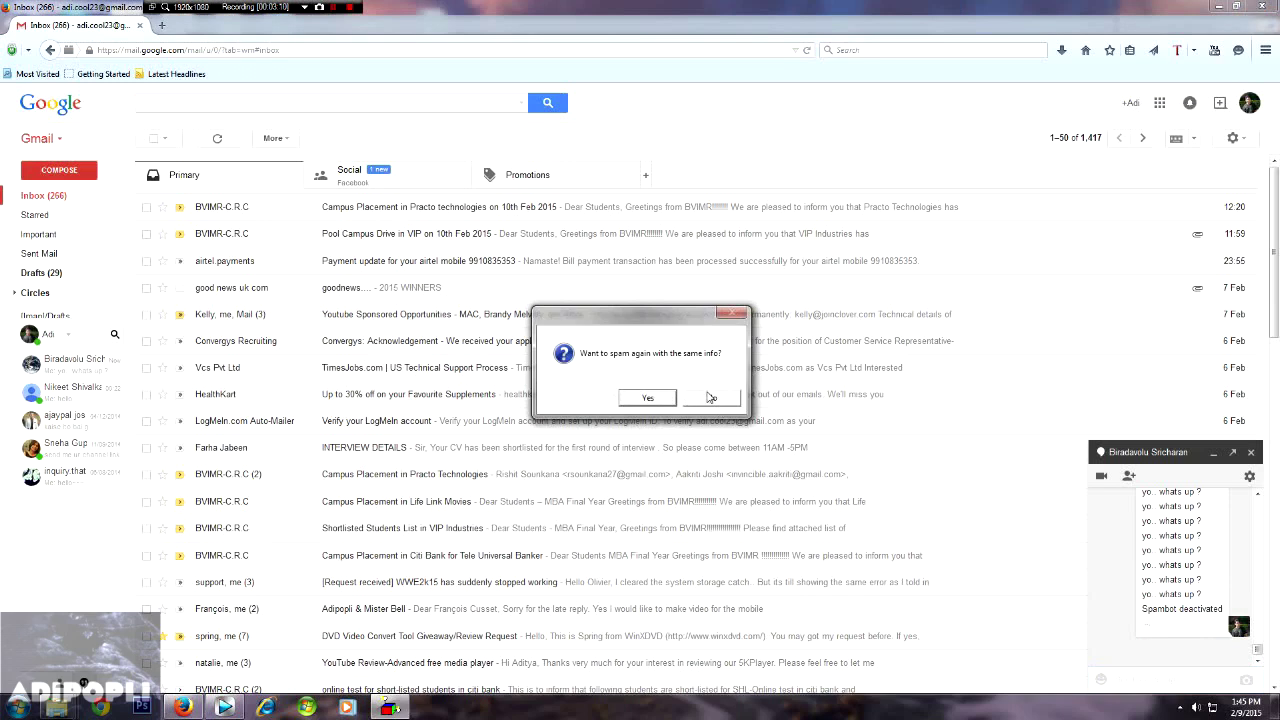
Answer No to spamming again and acknowledge the shutdown notice
{"action": "left_click", "coordinate": [710, 399]}
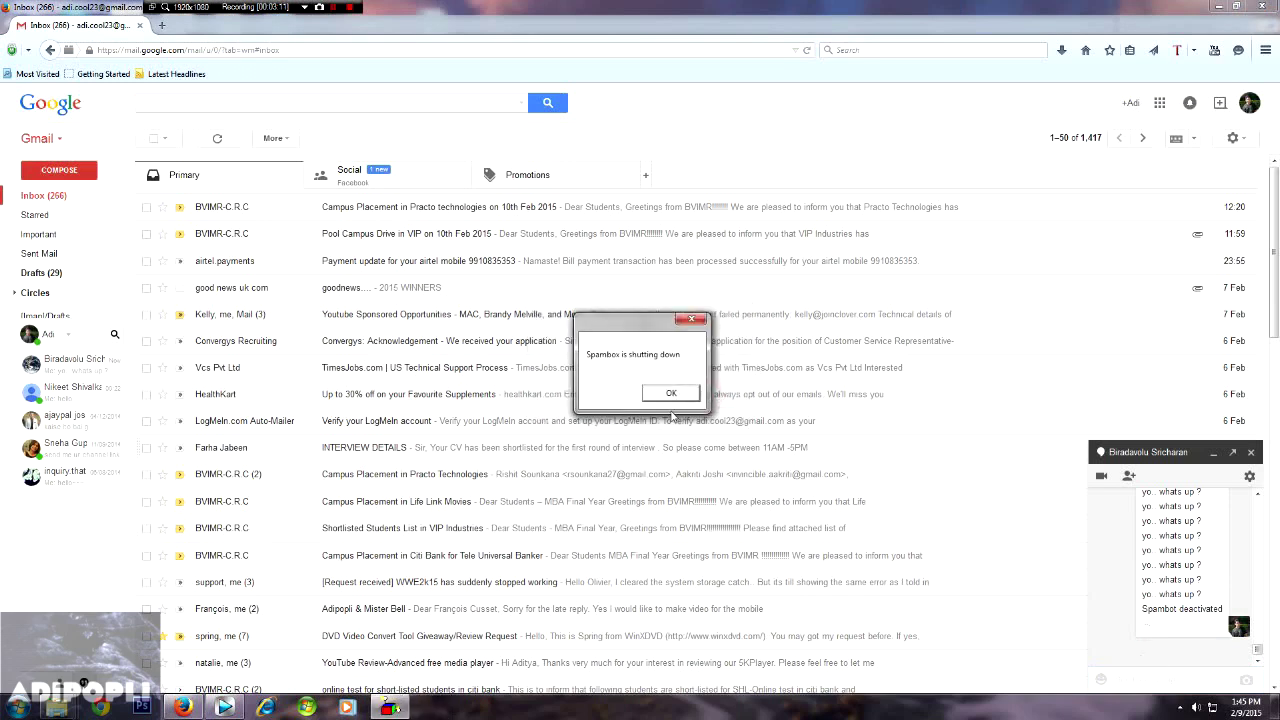
{"action": "left_click", "coordinate": [672, 394]}
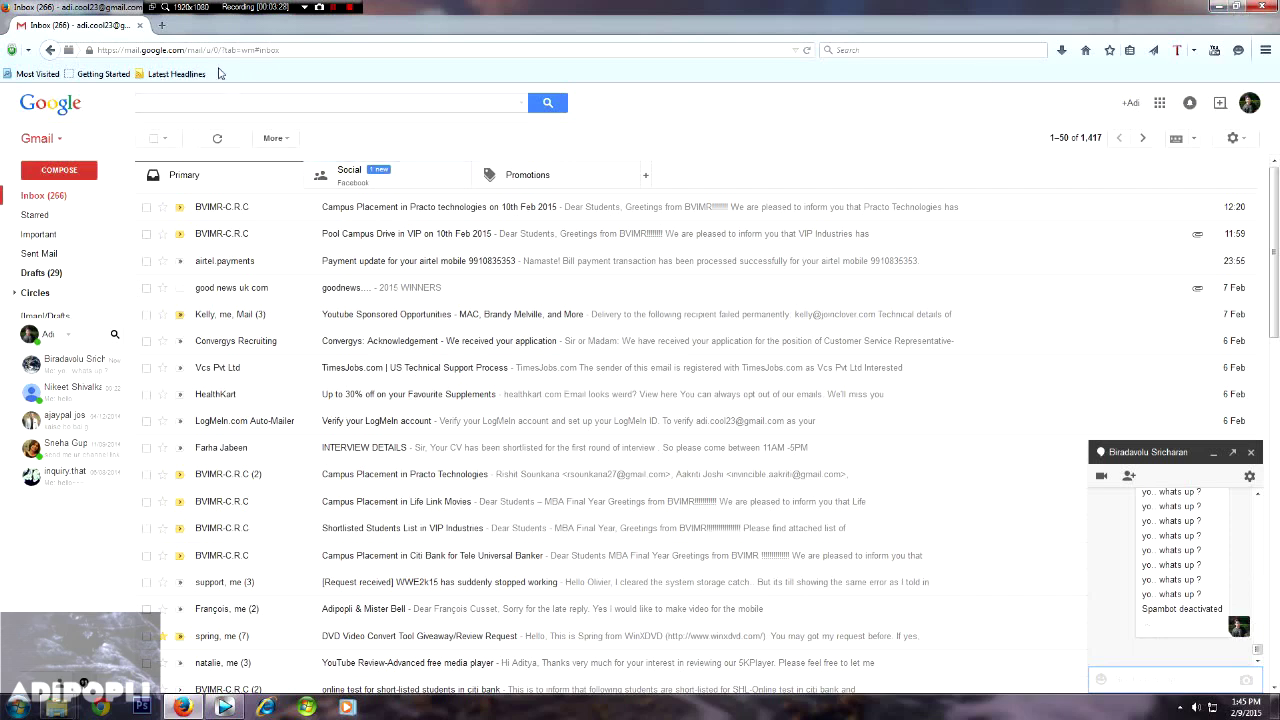
Replace the Gmail inbox tab with a new tab and load the pasted OpenTheFile VBS page
{"action": "left_click", "coordinate": [162, 25]}
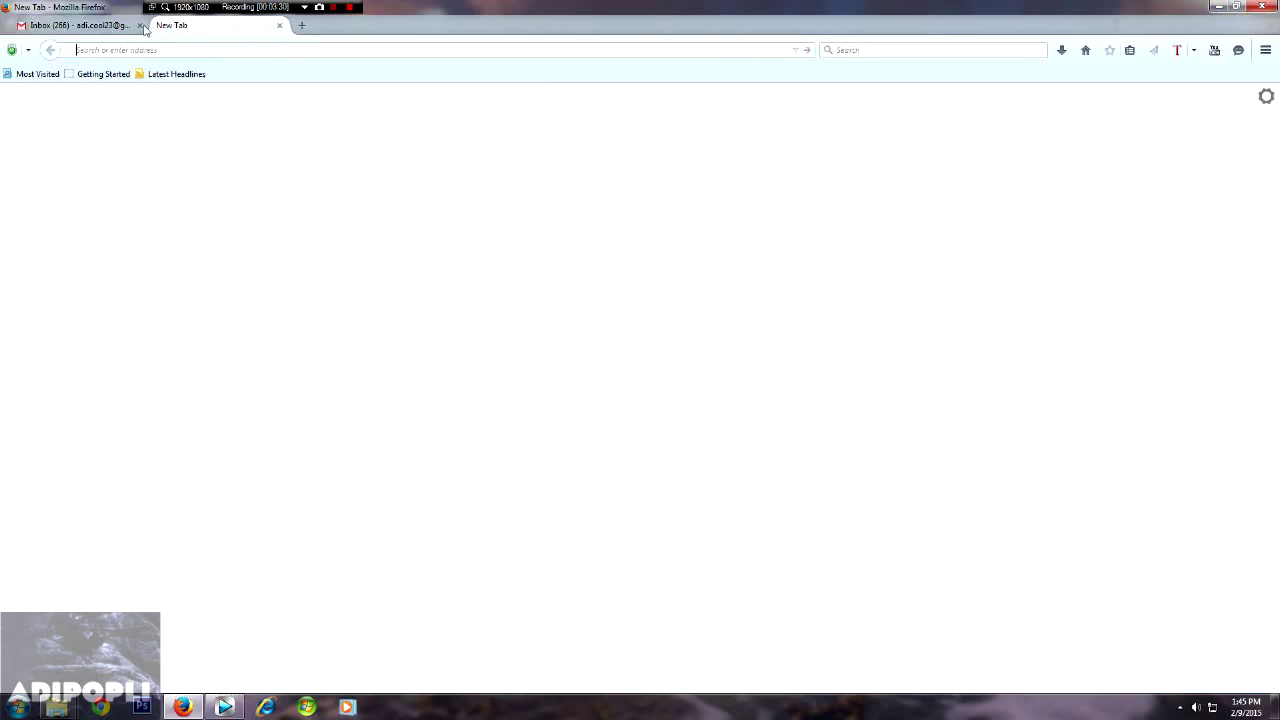
{"action": "left_click", "coordinate": [140, 25]}
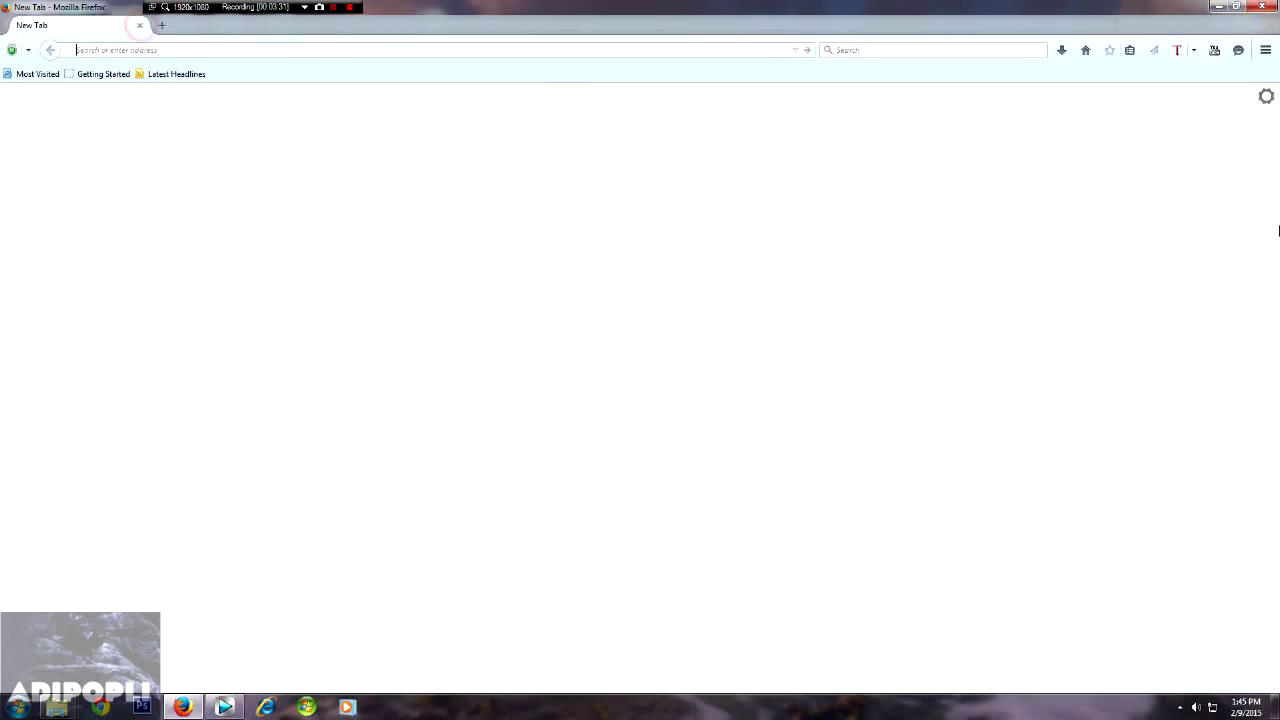
{"action": "left_click", "coordinate": [1222, 7]}
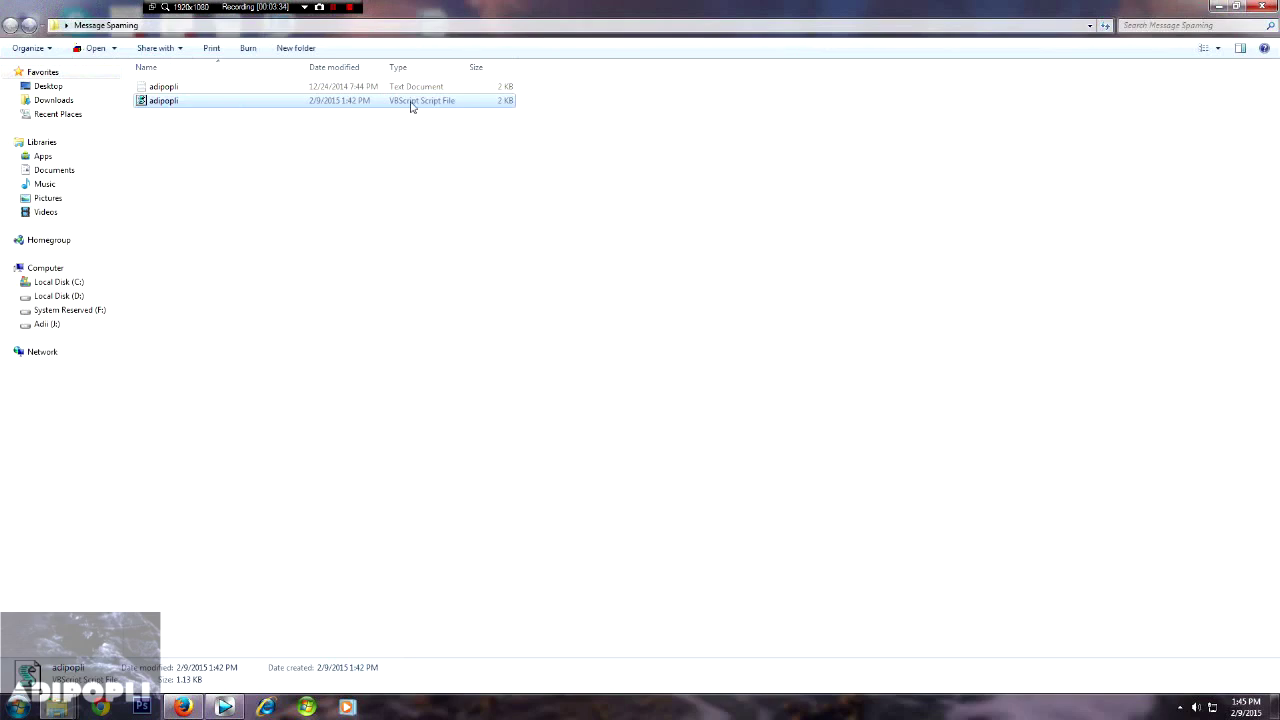
{"action": "left_click", "coordinate": [196, 708]}
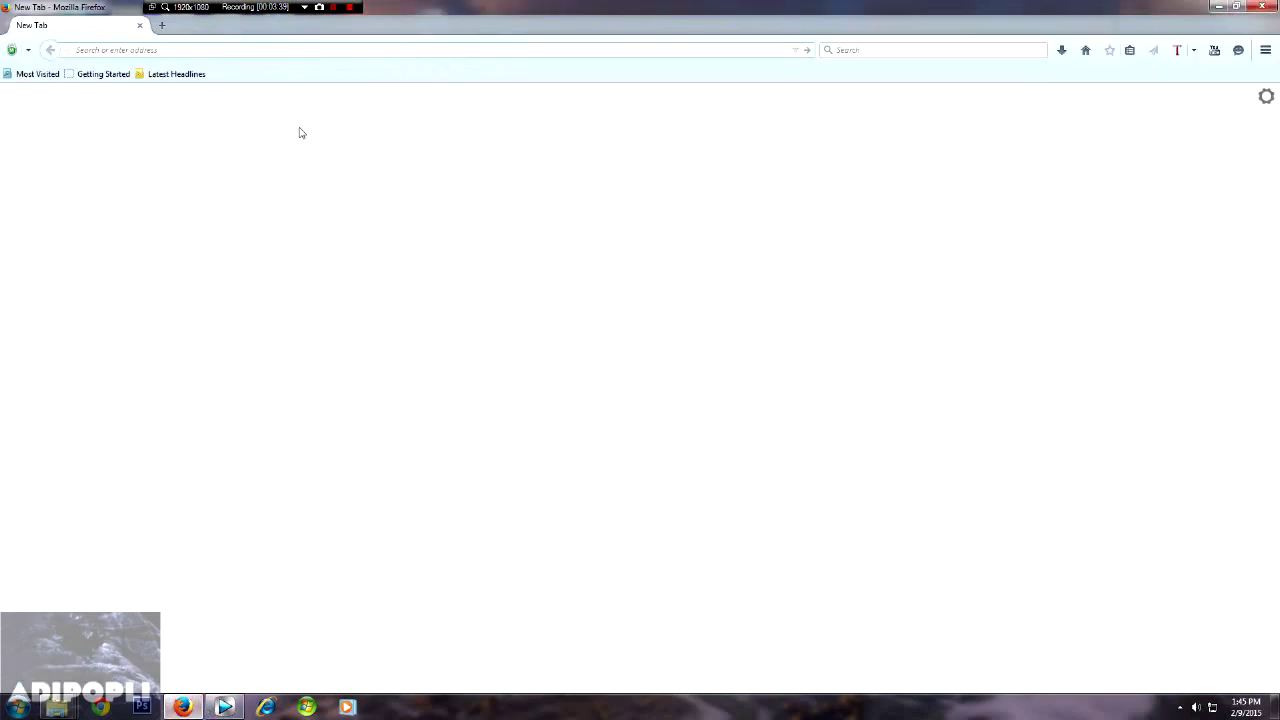
{"action": "type", "text": "http://www.openthefile.net/extension/vbs"}
{"action": "key", "text": "Return"}
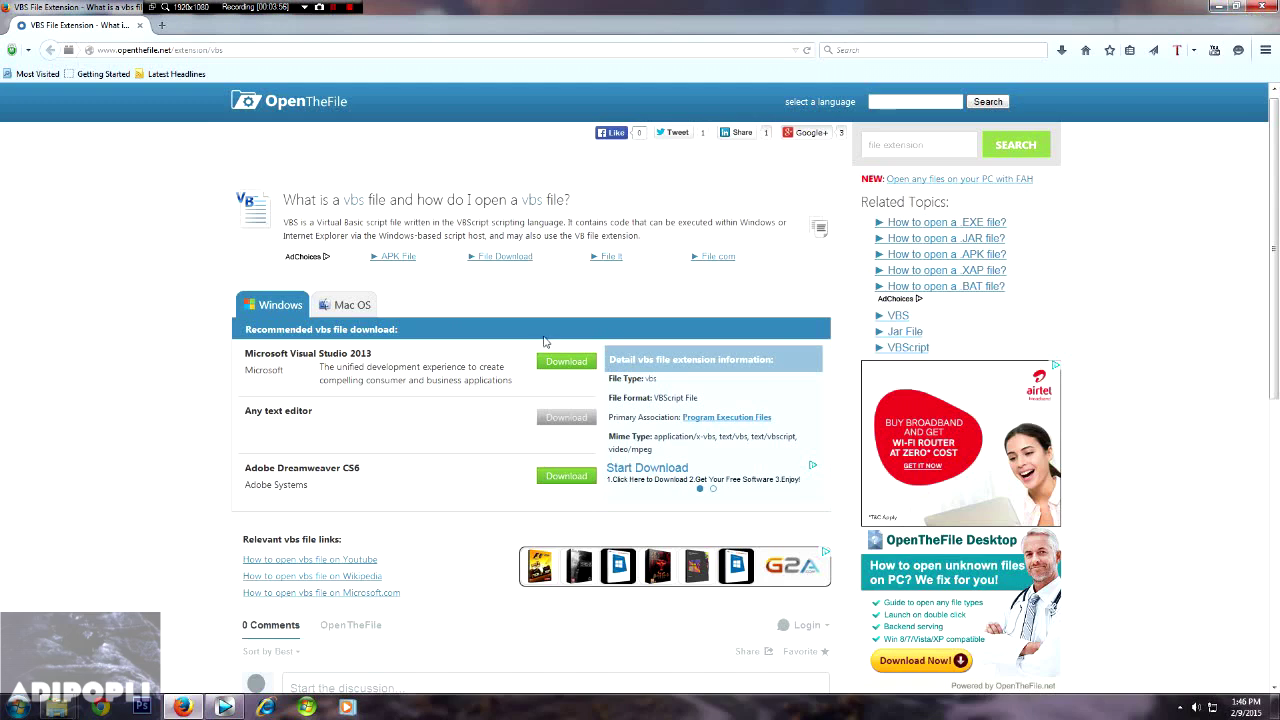
{"action": "left_click", "coordinate": [1218, 7]}
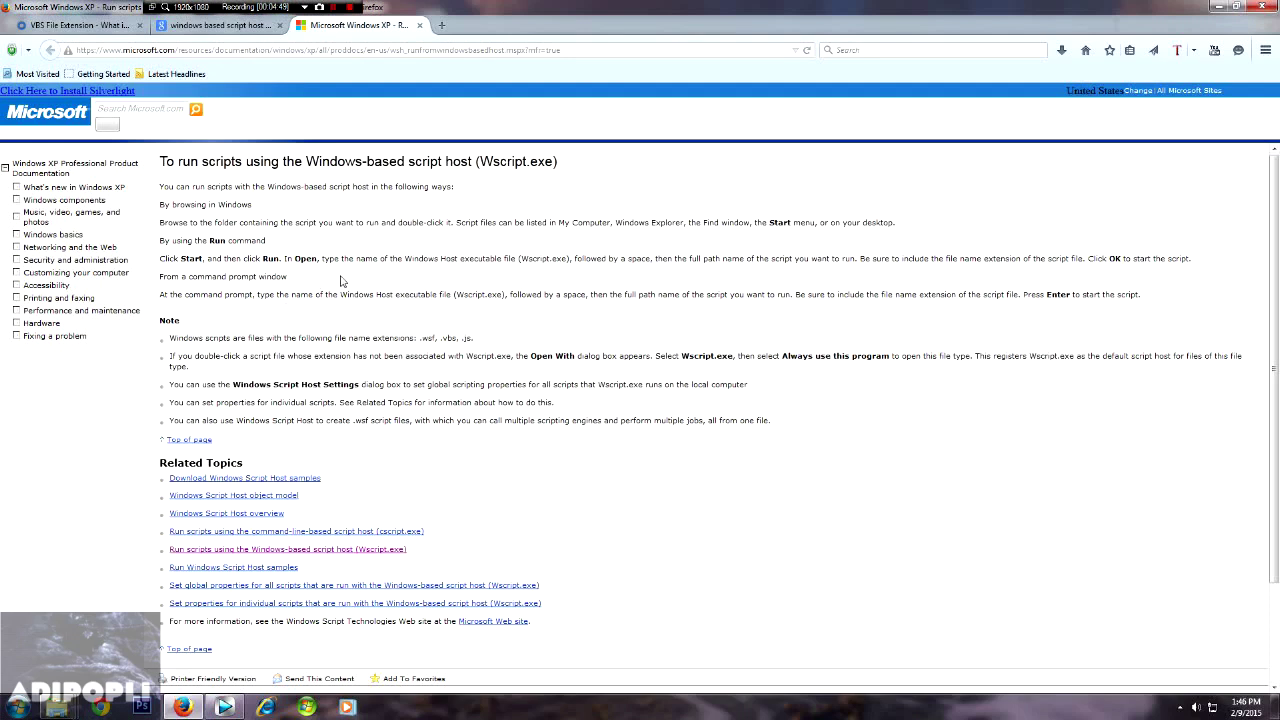
Find the Run dialog through Start menu search and launch Wscript.exe from it
{"action": "left_click", "coordinate": [20, 703]}
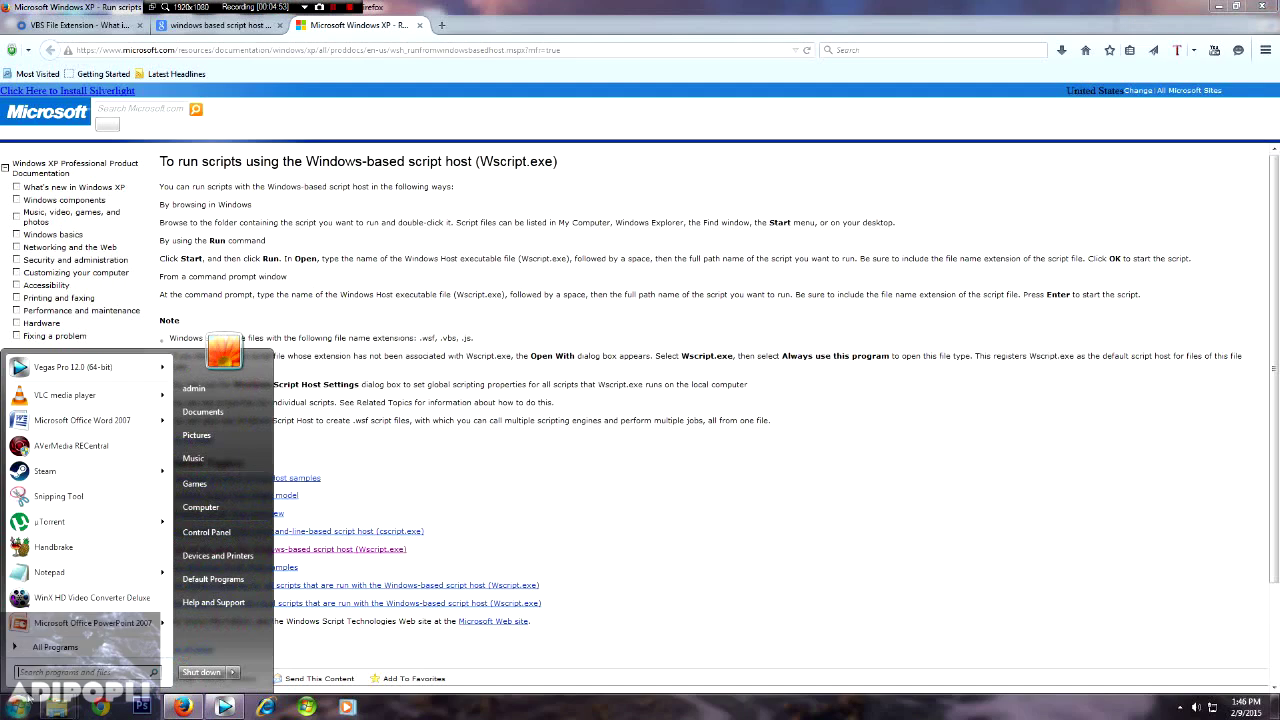
{"action": "type", "text": "run"}
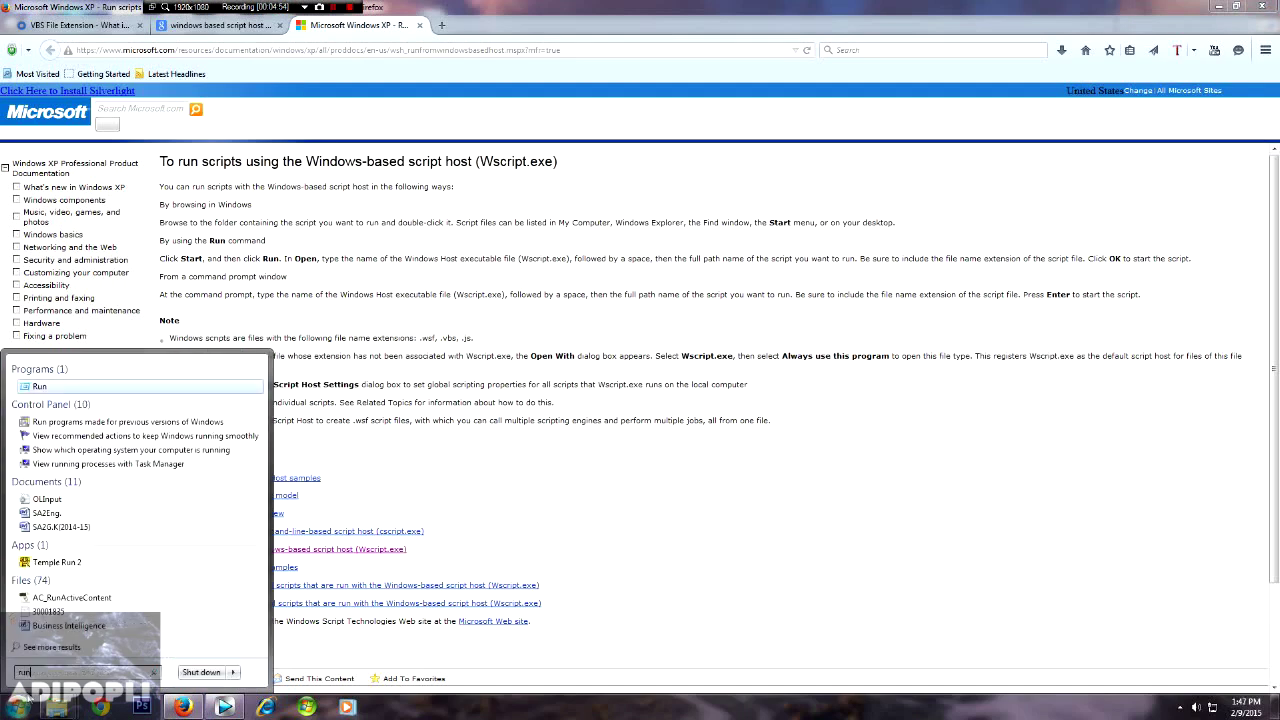
{"action": "left_click", "coordinate": [63, 388]}
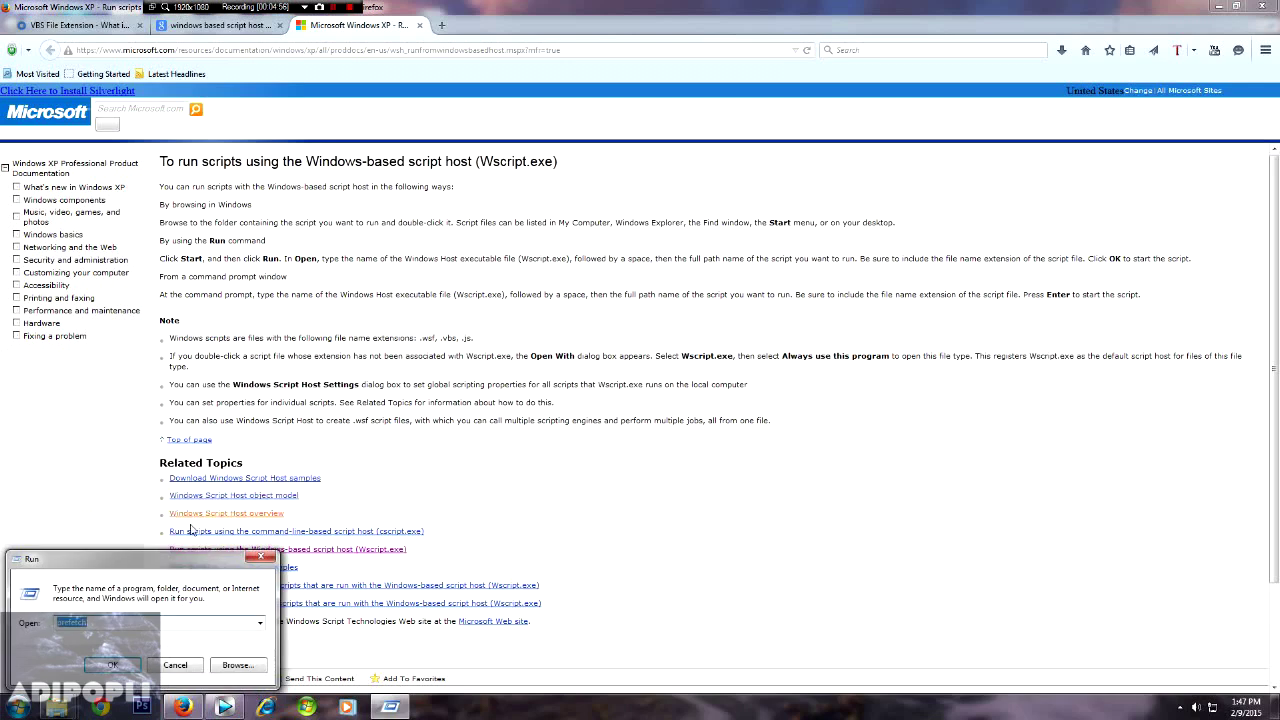
{"action": "left_click_drag", "start_coordinate": [173, 572], "coordinate": [797, 377]}
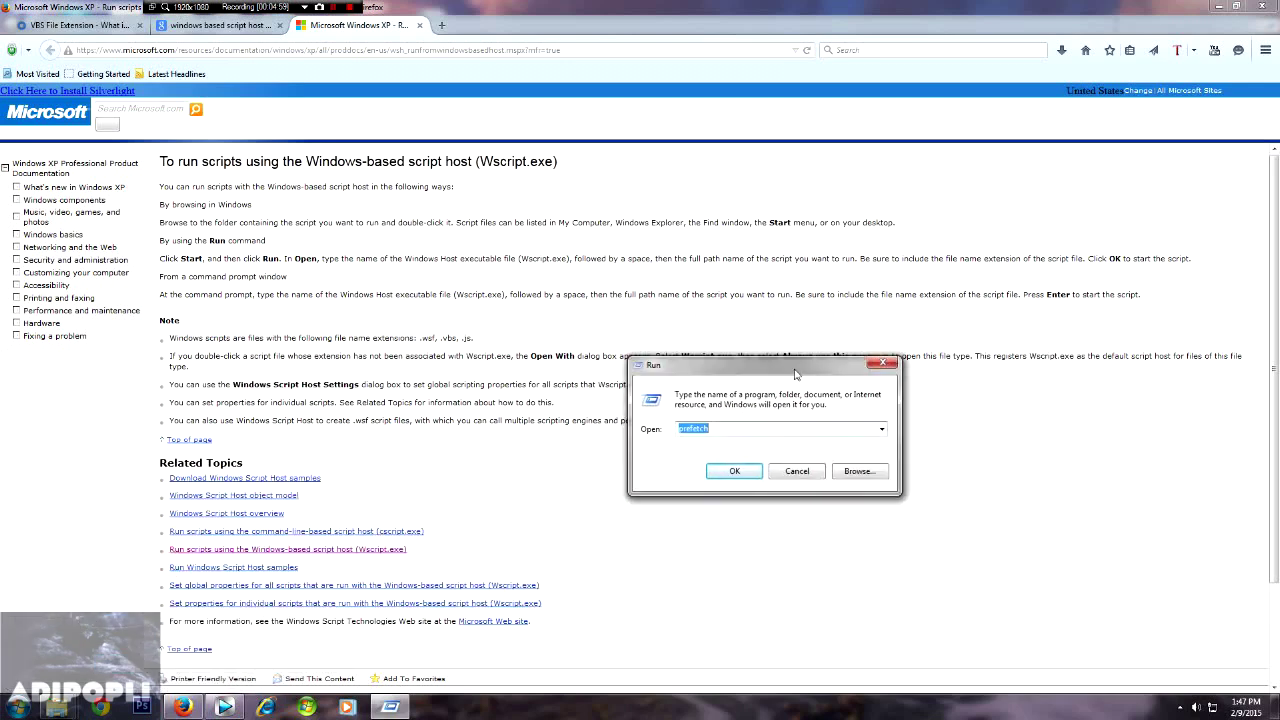
{"action": "key", "text": "BackSpace"}
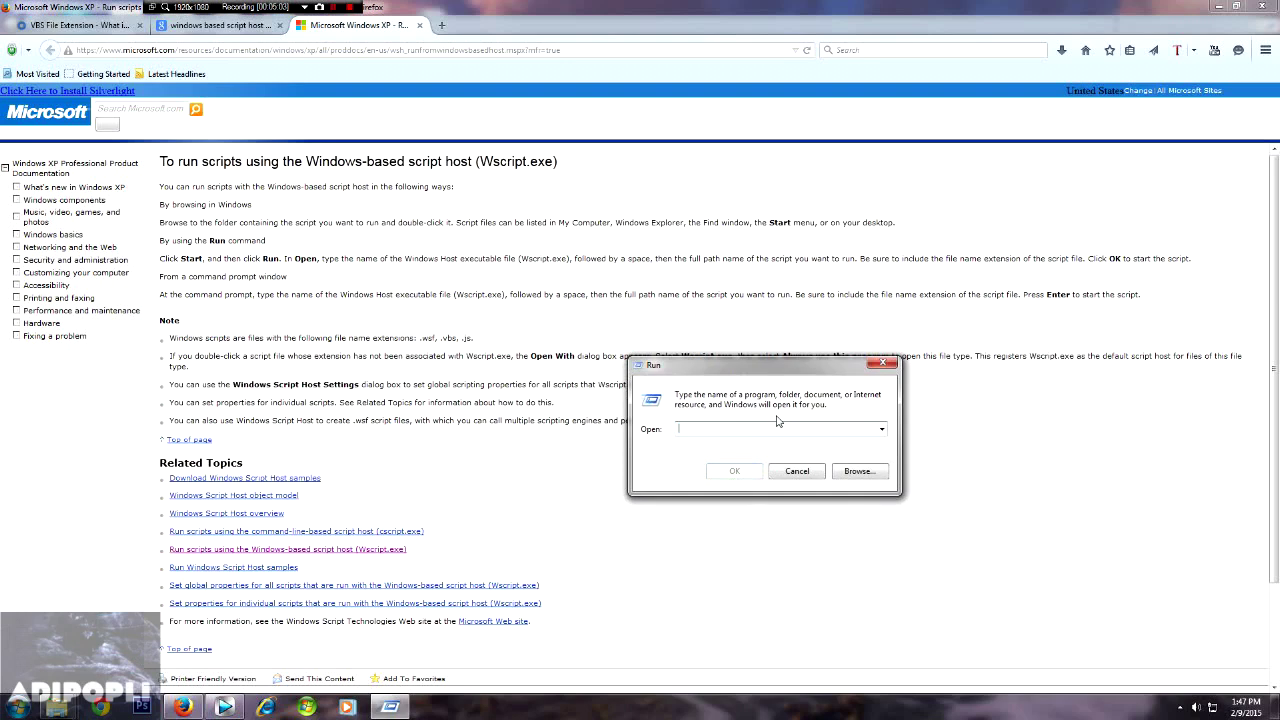
{"action": "type", "text": "Ws"}
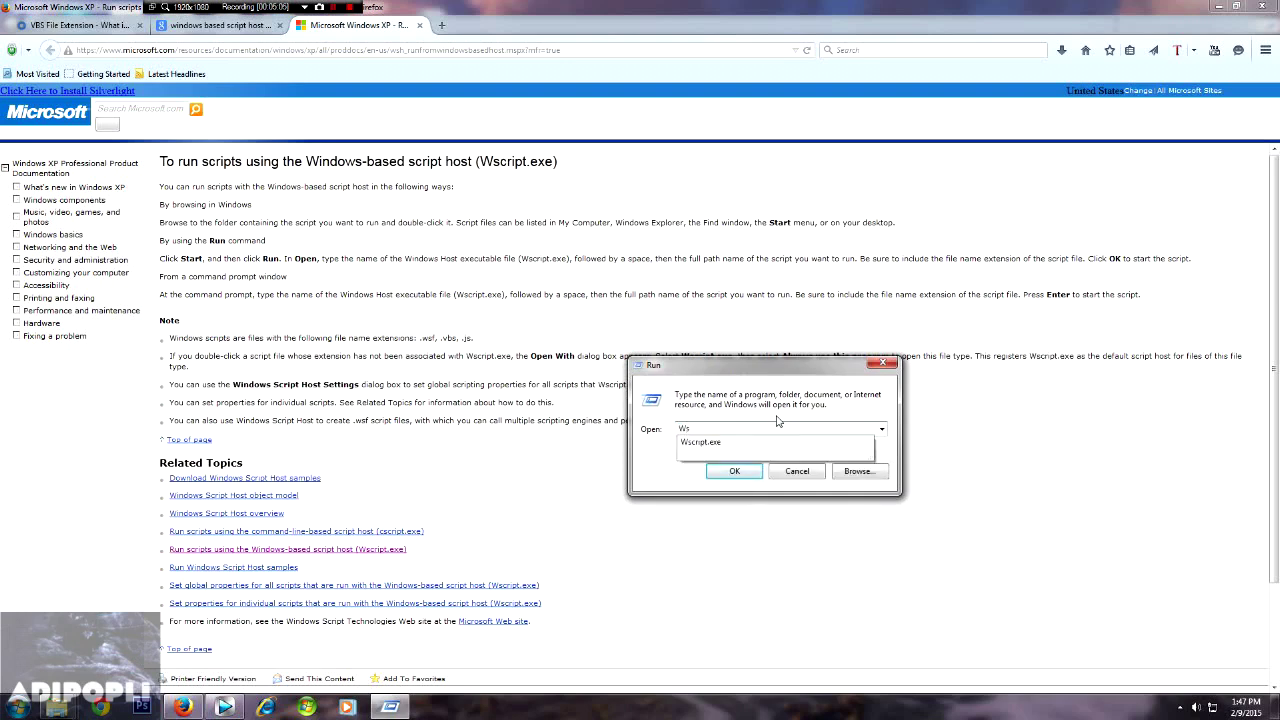
{"action": "left_click", "coordinate": [731, 442]}
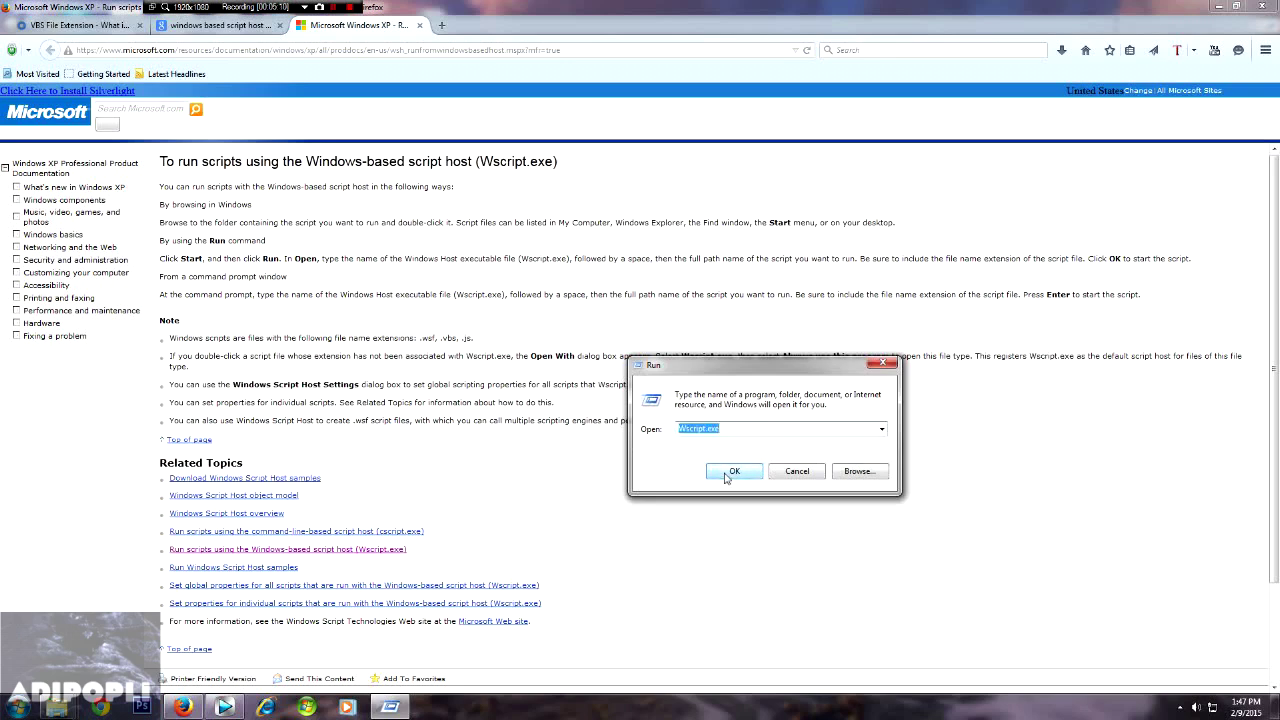
{"action": "left_click", "coordinate": [727, 476]}
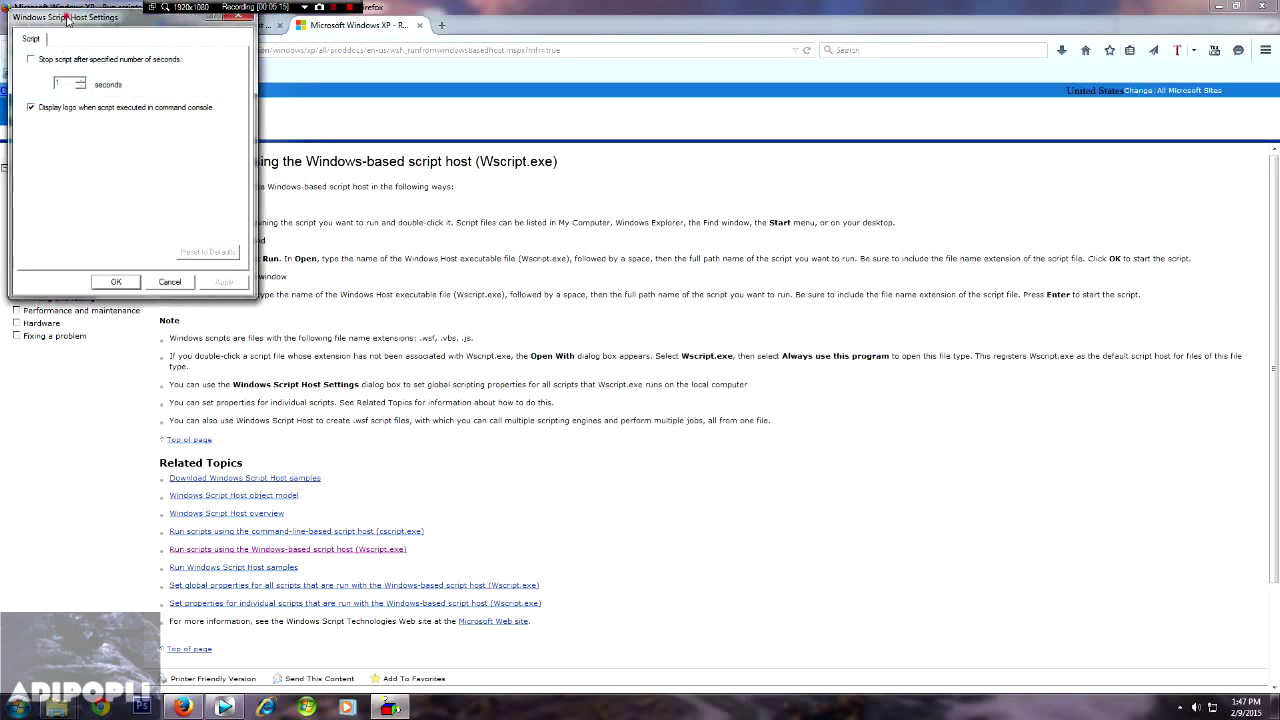
{"action": "left_click_drag", "start_coordinate": [68, 20], "coordinate": [443, 248]}
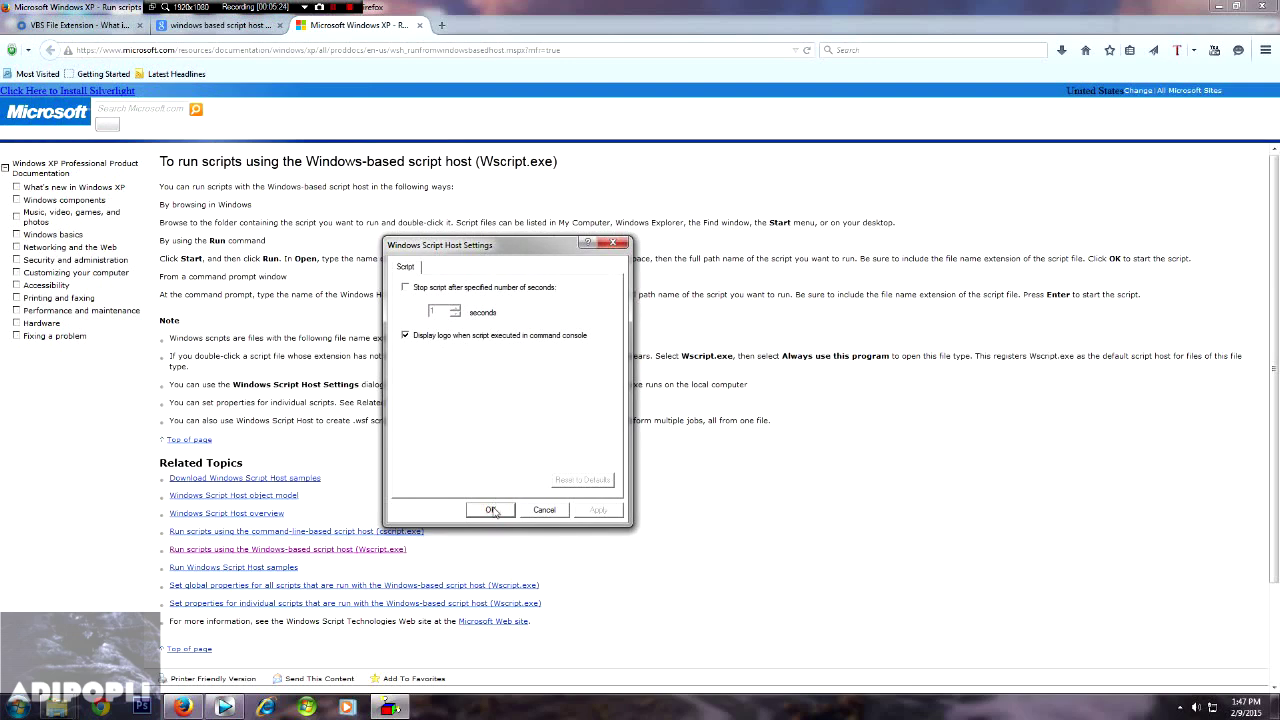
{"action": "left_click", "coordinate": [492, 510]}
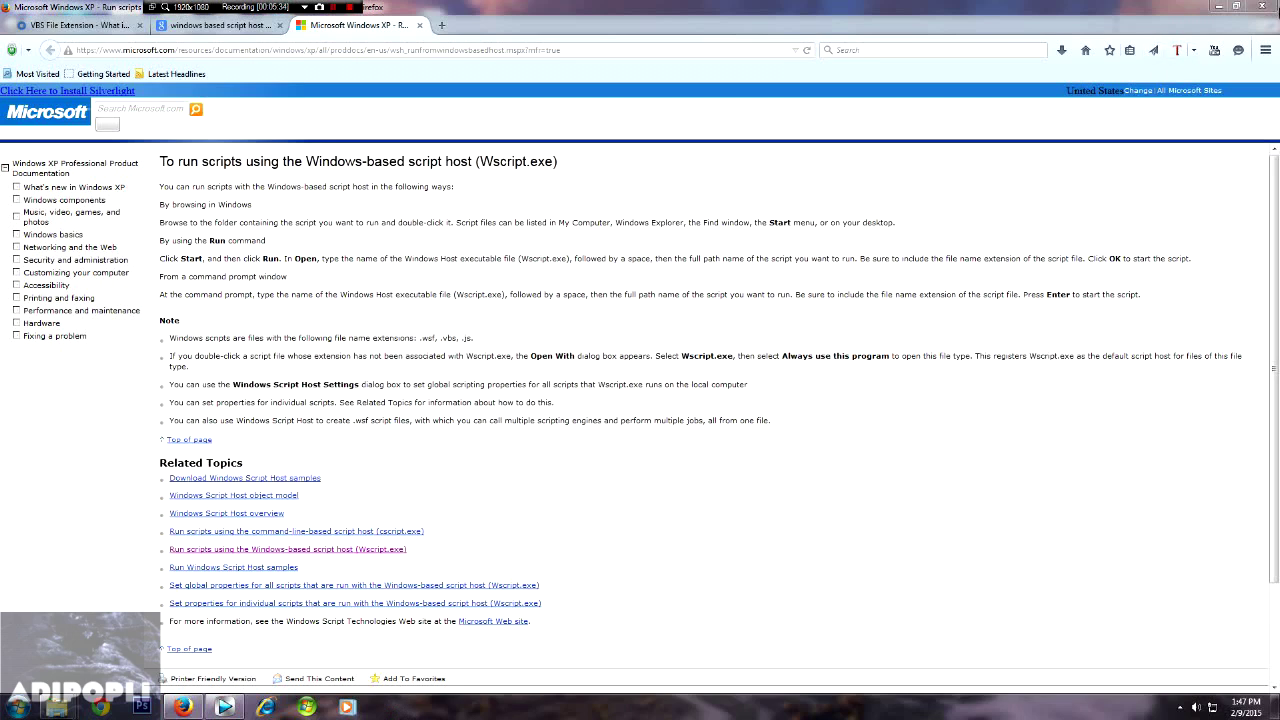
Cancel closing Firefox's three tabs, then view the VBS page and the Google results
{"action": "left_click", "coordinate": [1266, 7]}
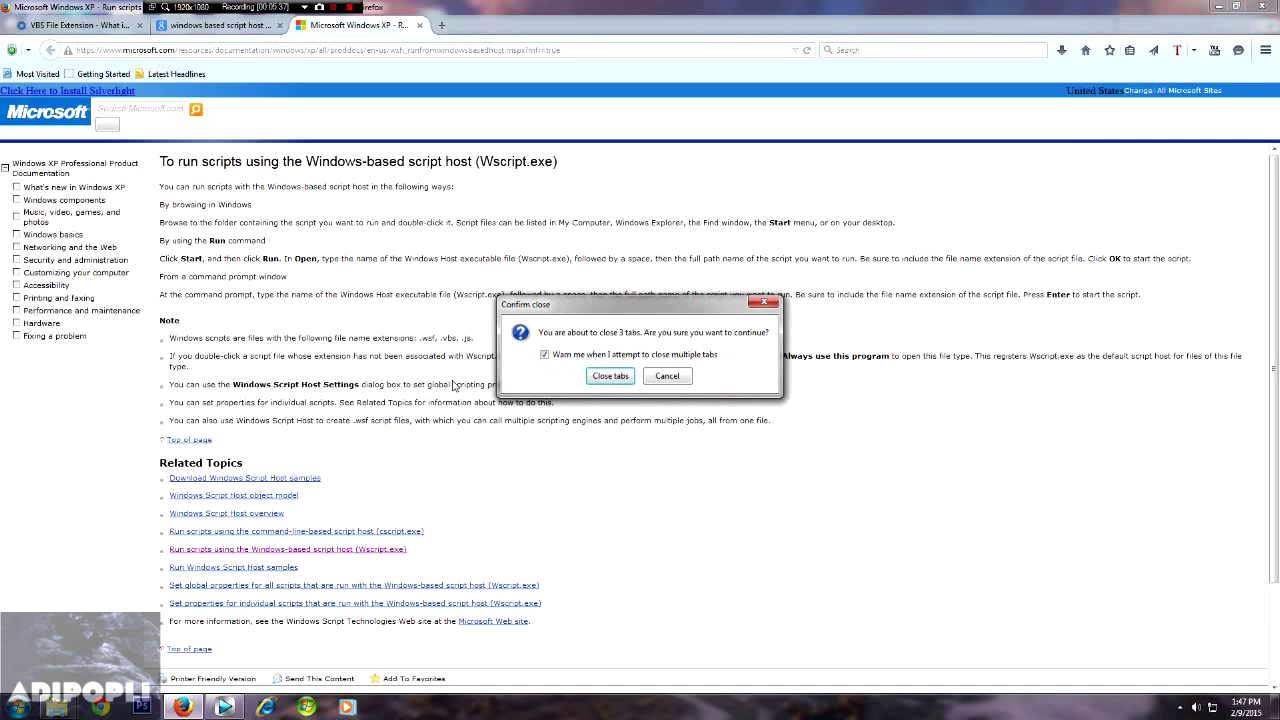
{"action": "left_click", "coordinate": [665, 376]}
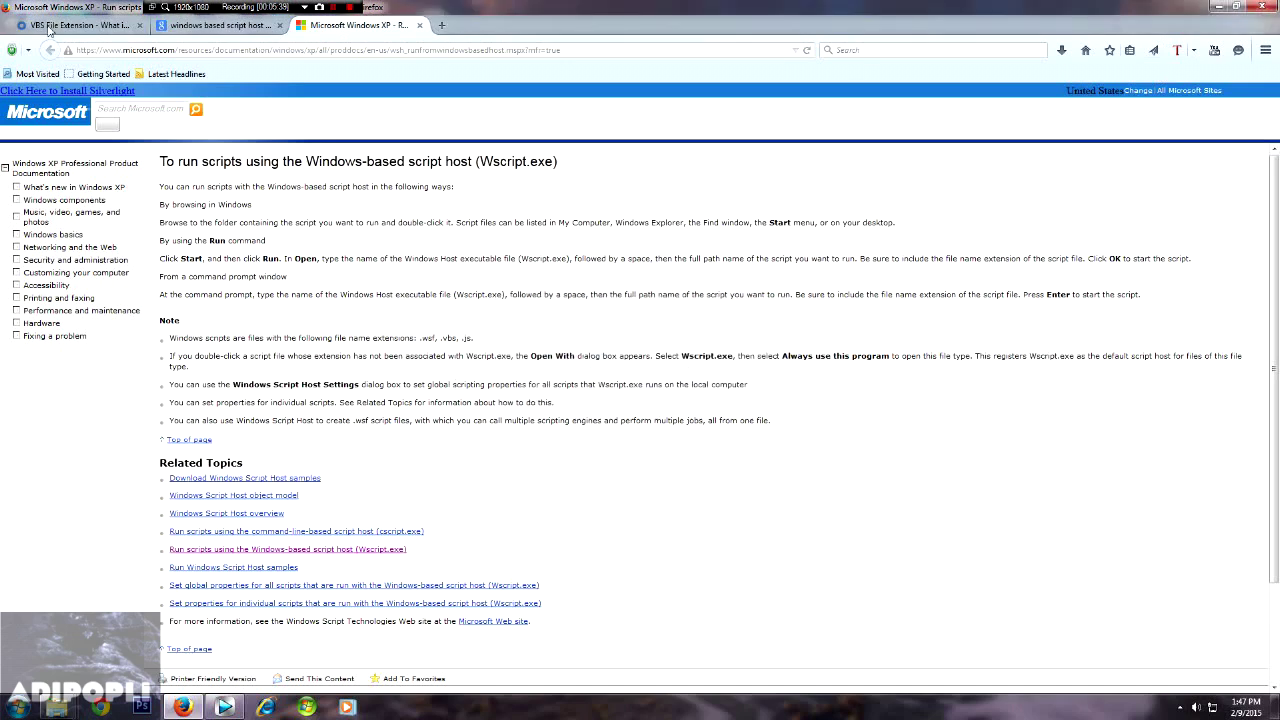
{"action": "left_click", "coordinate": [52, 25]}
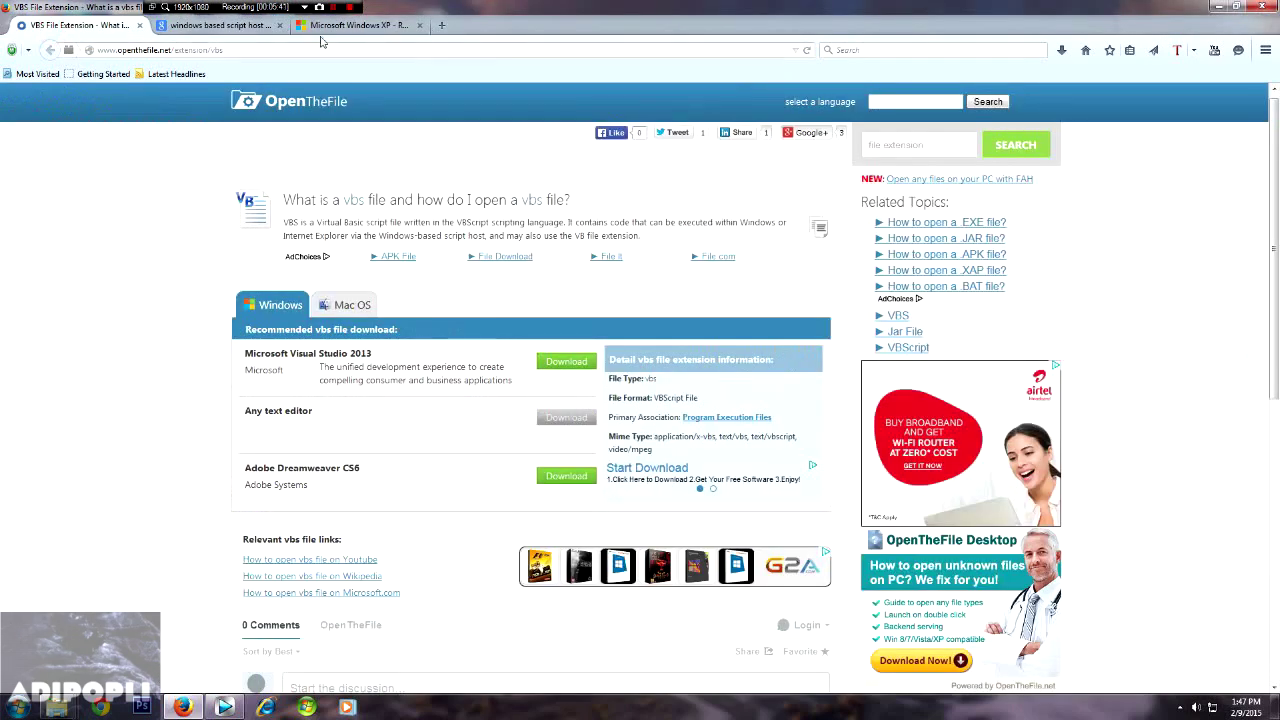
{"action": "left_click", "coordinate": [199, 29]}
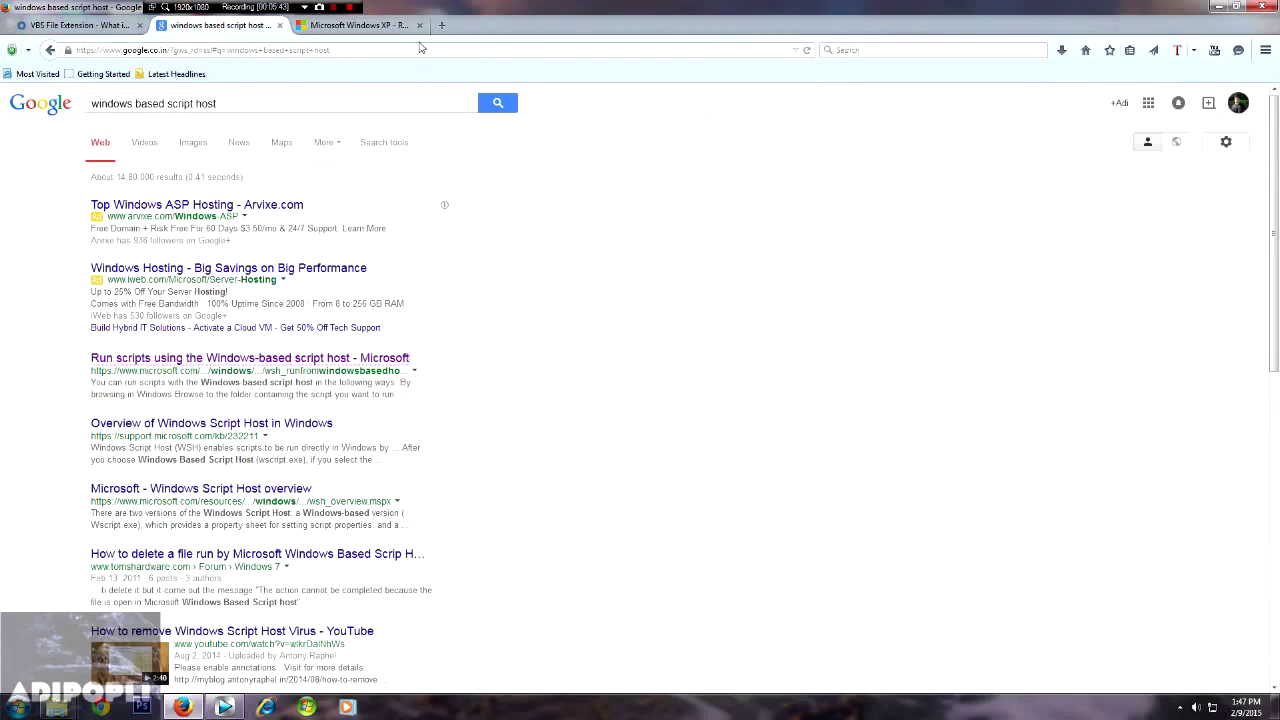